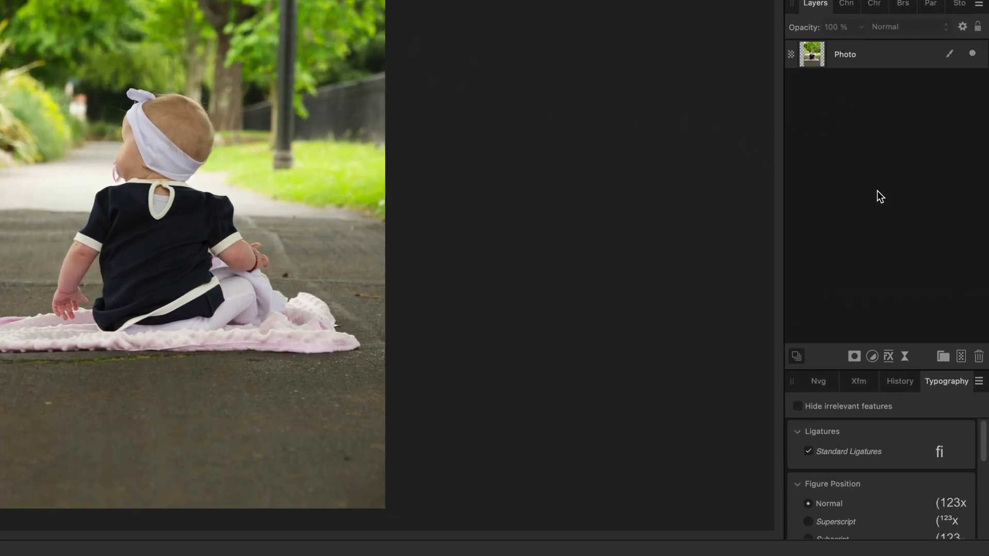
Add an HSL adjustment layer above the photo and look through its colour channels from red to blue, returning to the all-colours channel
left_click(872, 357)
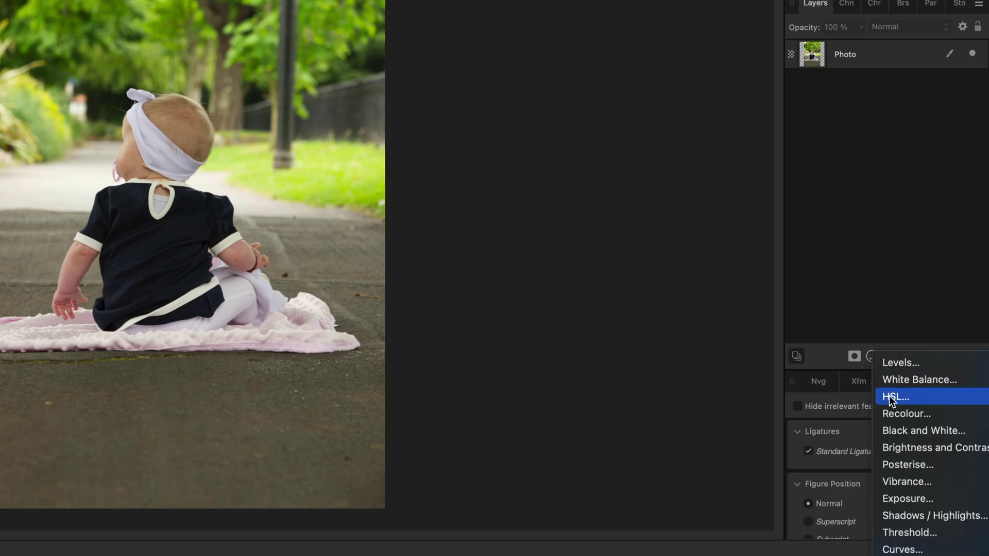
left_click(905, 400)
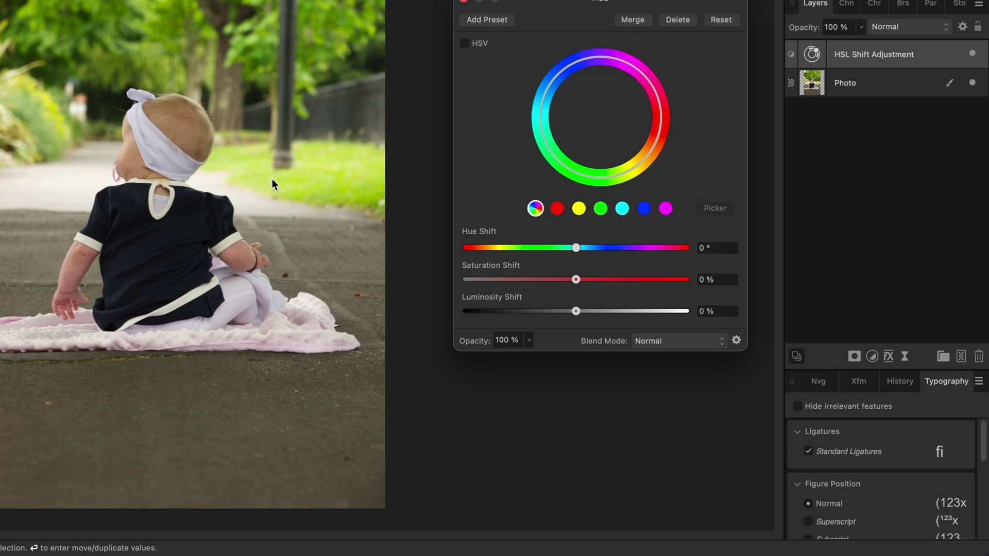
left_click(557, 209)
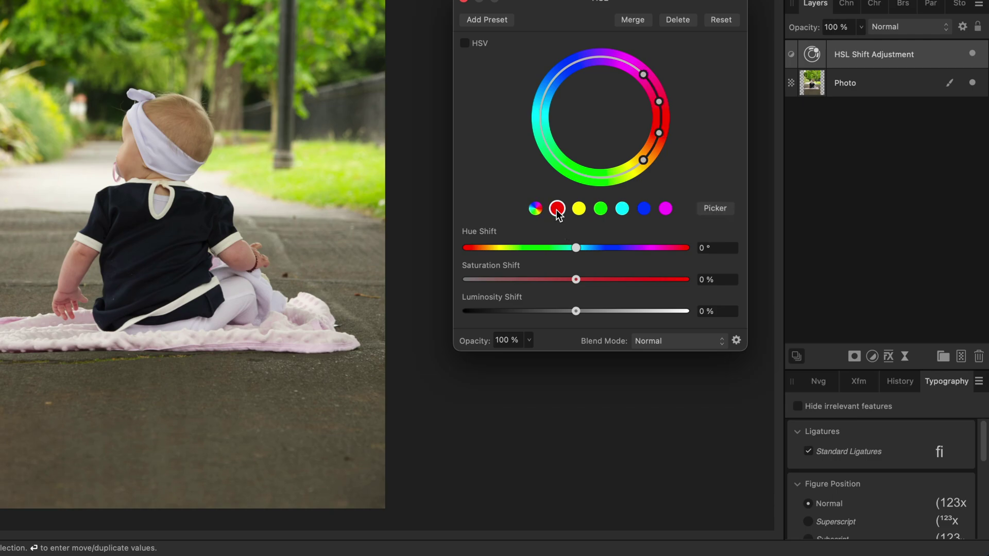
left_click(579, 211)
left_click(601, 211)
left_click(622, 210)
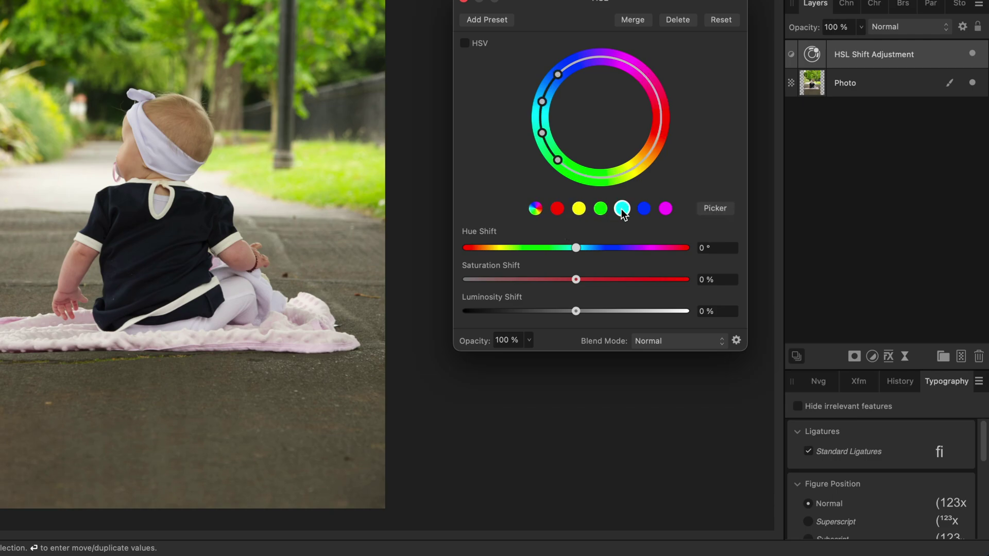
left_click(646, 210)
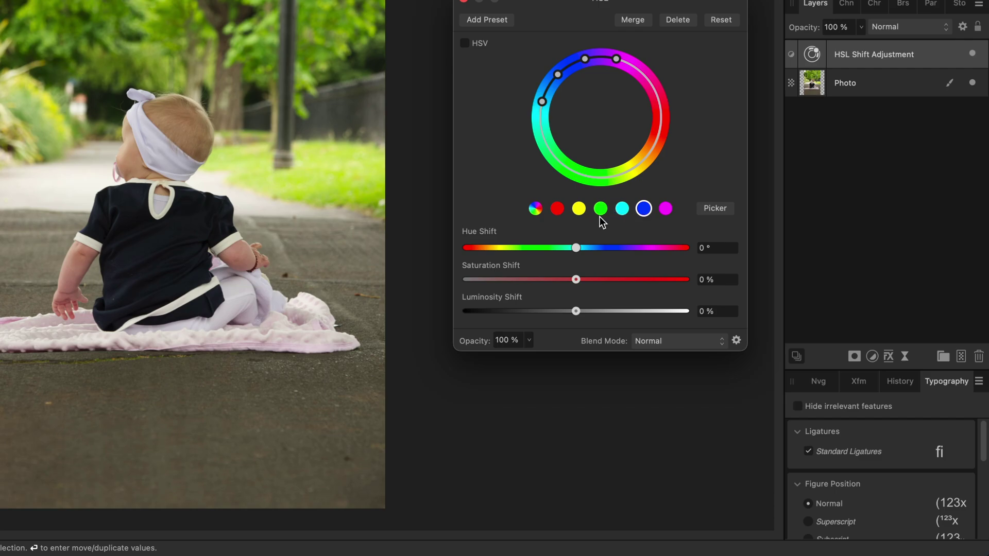
left_click(536, 209)
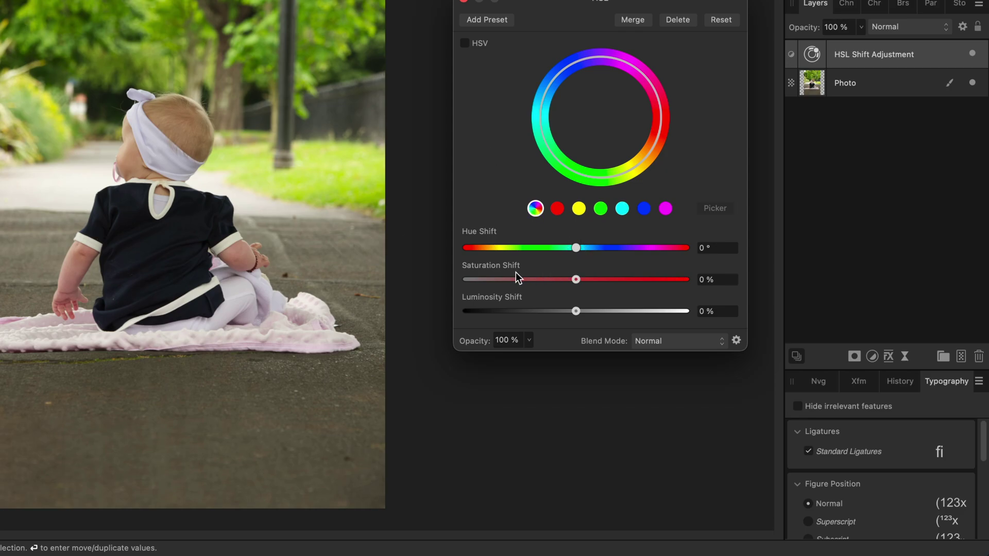
Try an overall saturation shift of 44 % and hue shifts of 72.7° and 27.9°, resetting each to 0
left_click_drag(575, 277, 627, 285)
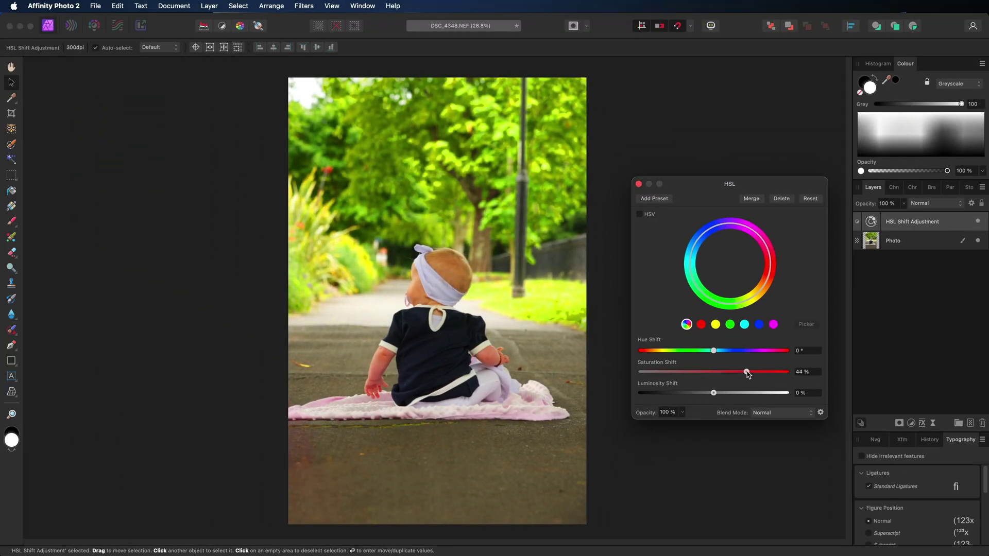
left_click_drag(747, 374, 713, 372)
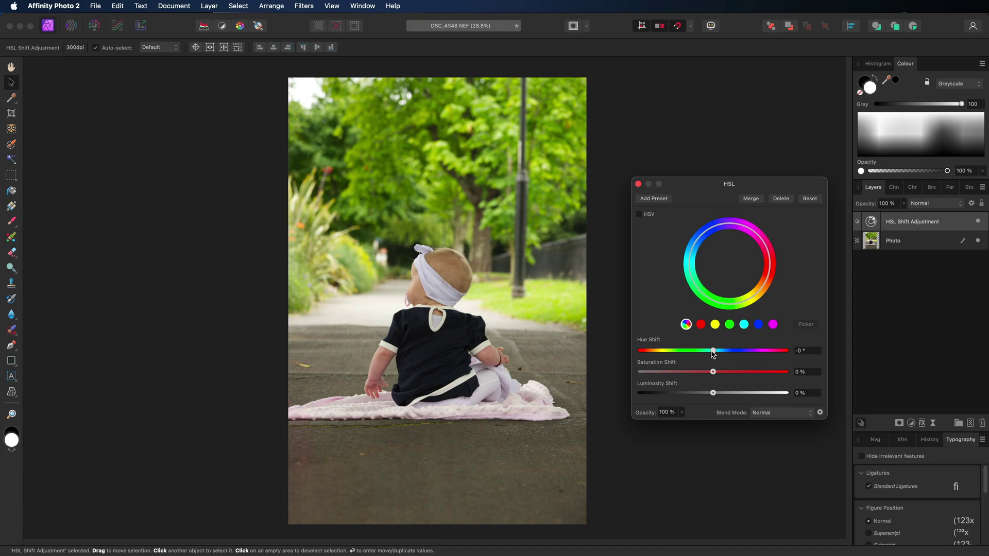
left_click_drag(713, 352, 744, 359)
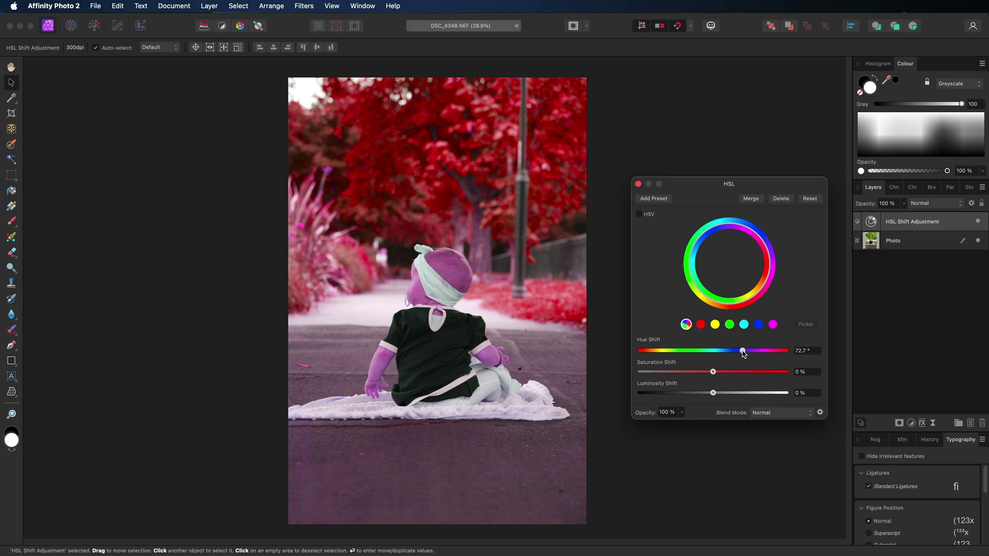
mouse_move(743, 353)
left_mouse_down()
mouse_move(706, 353)
mouse_move(743, 353)
left_mouse_up()
left_click_drag(743, 353, 742, 353)
mouse_move(743, 352)
left_mouse_down()
mouse_move(712, 353)
mouse_move(724, 352)
left_mouse_up()
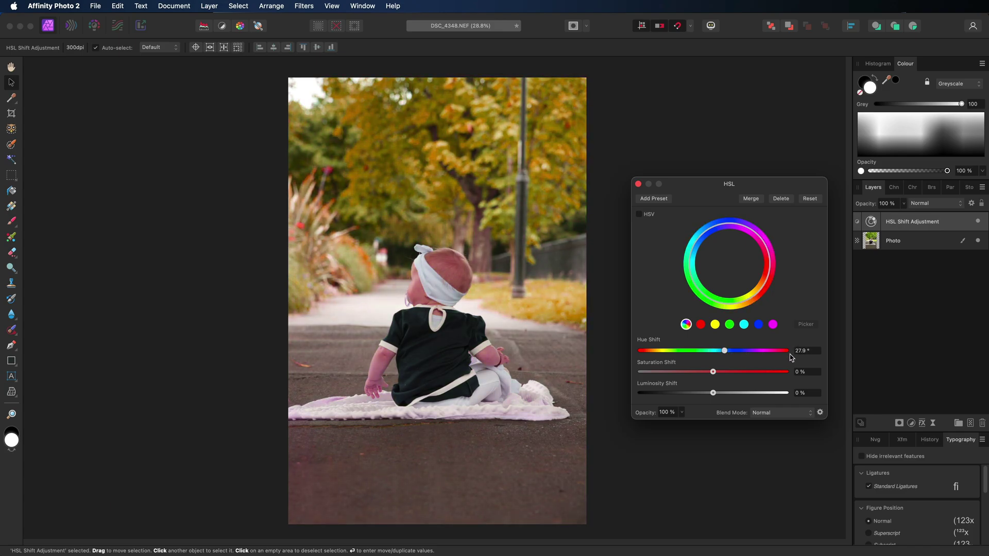
left_click(805, 353)
type("0")
key("Return")
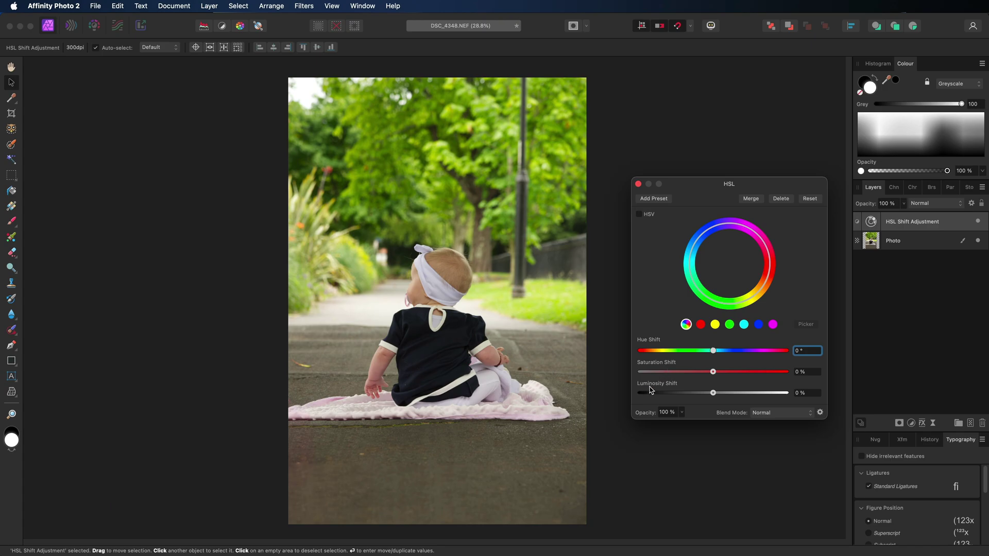
Try an overall luminosity shift of 60 % and reset it to 0 %
left_click_drag(712, 393, 758, 397)
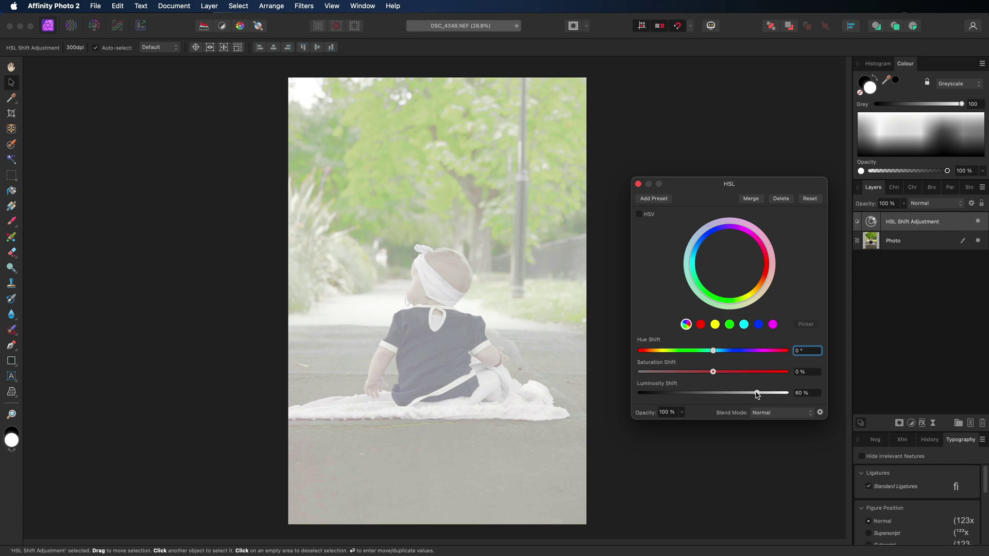
left_click(812, 393)
type("0")
key("Return")
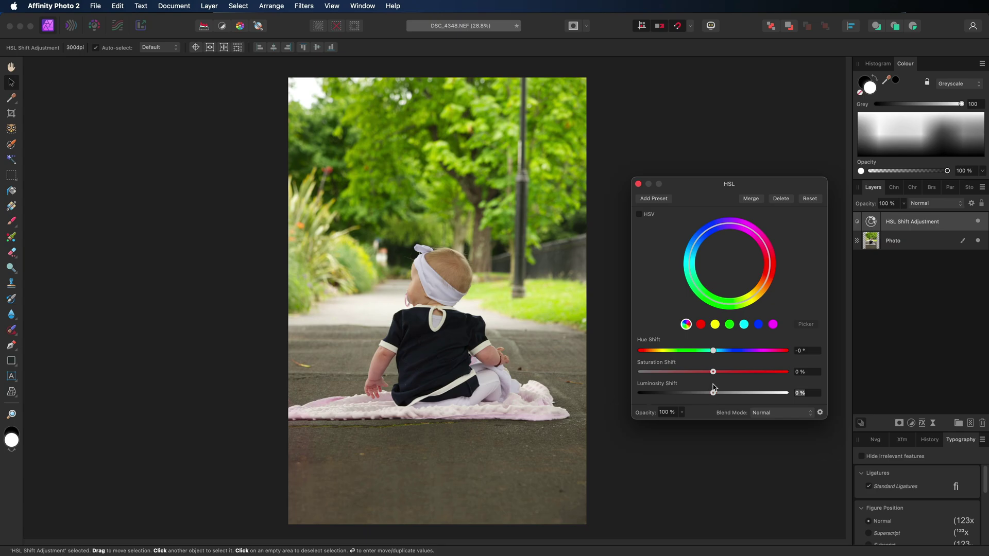
Set the overall saturation shift to 25 %, hue shift to 5° and luminosity shift to 5 %, and compare before and after
left_click_drag(712, 370, 732, 374)
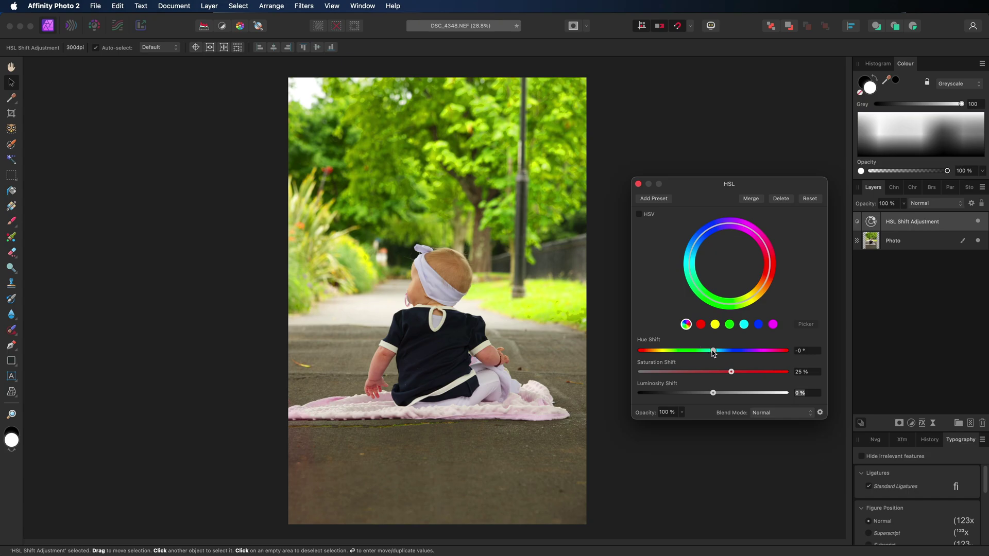
left_click_drag(713, 352, 715, 351)
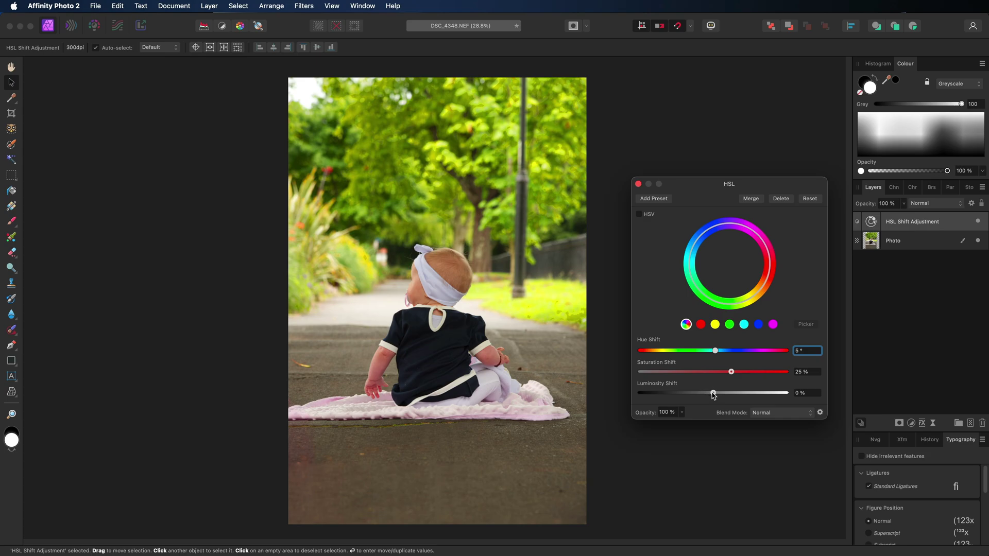
left_click_drag(714, 395, 718, 395)
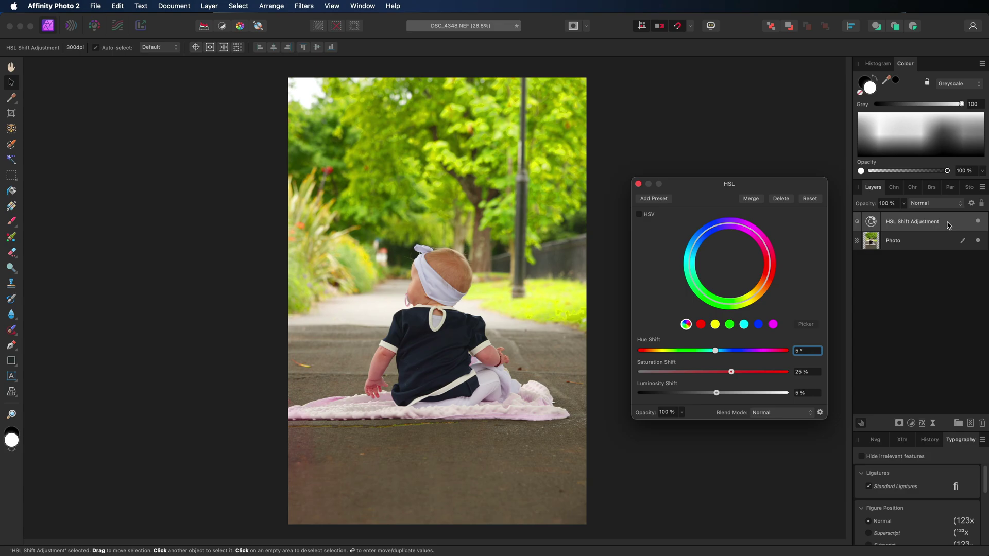
left_click(978, 222)
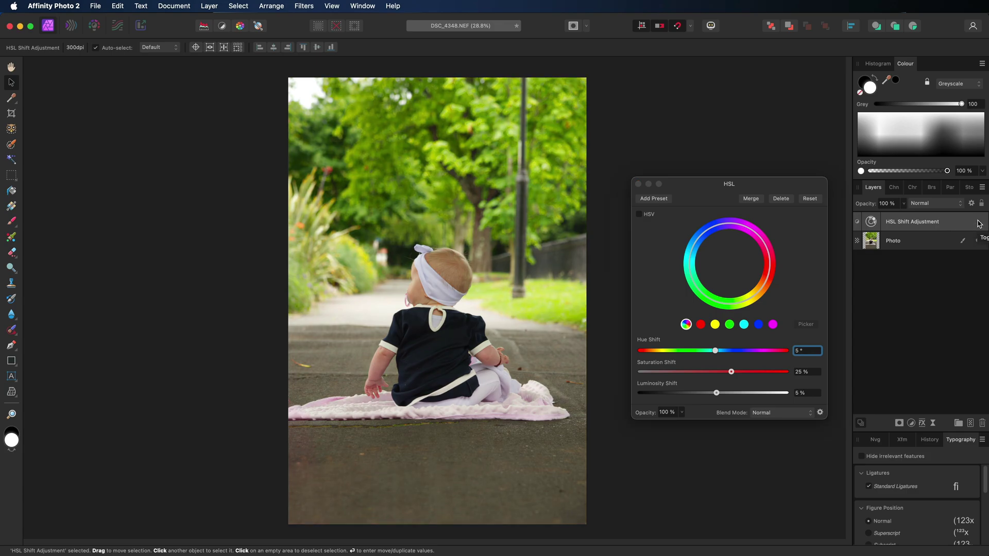
left_click(978, 222)
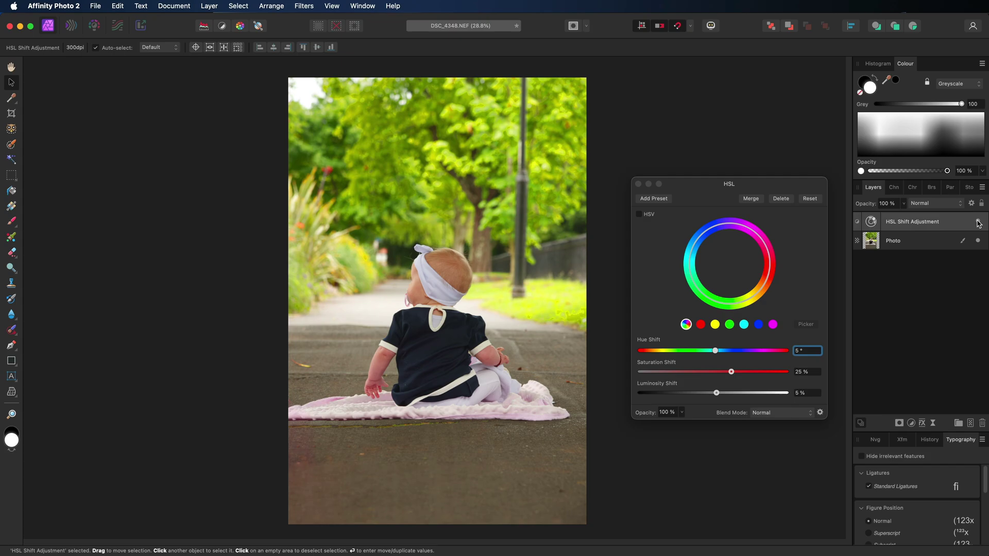
left_click(978, 222)
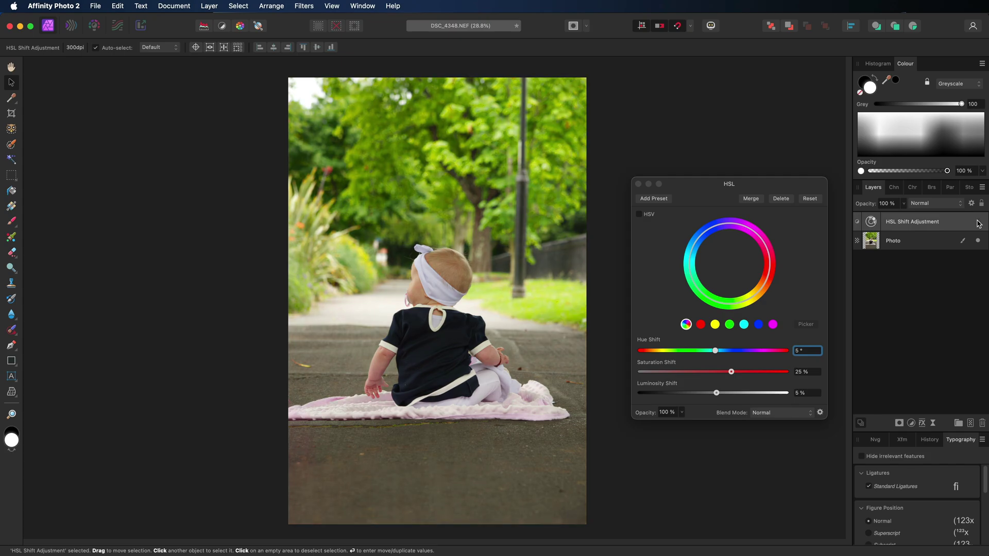
left_click(978, 222)
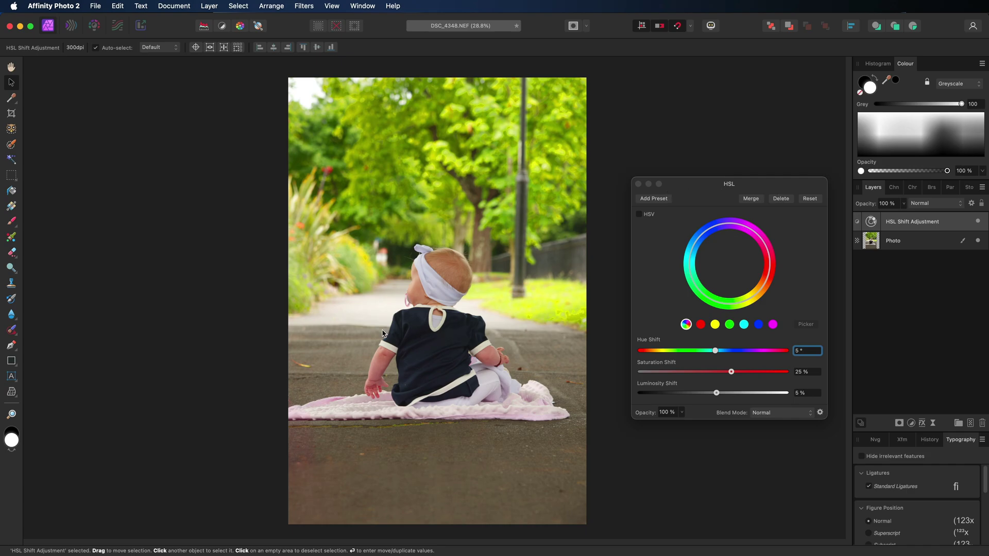
In the red channel, raise saturation moderately, lower the hue shift slightly and brighten luminosity a little, and close the HSL settings
key("super+equal")
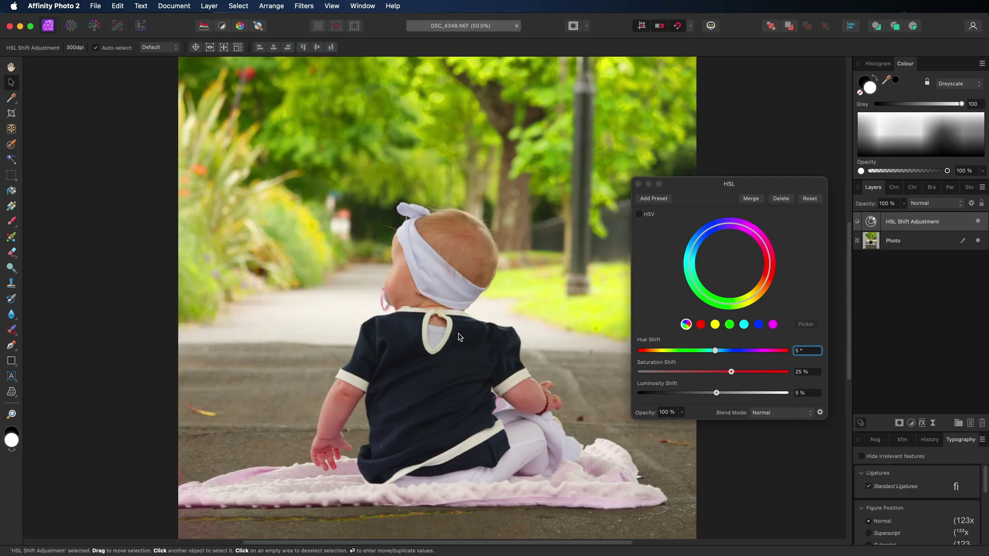
scroll(458, 337, "down", 5)
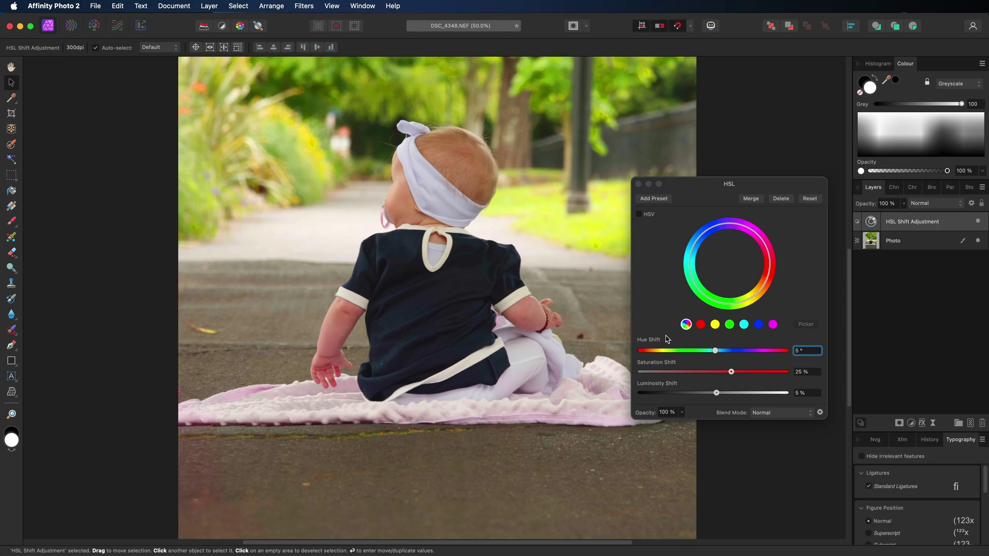
left_click(701, 324)
left_click(700, 325)
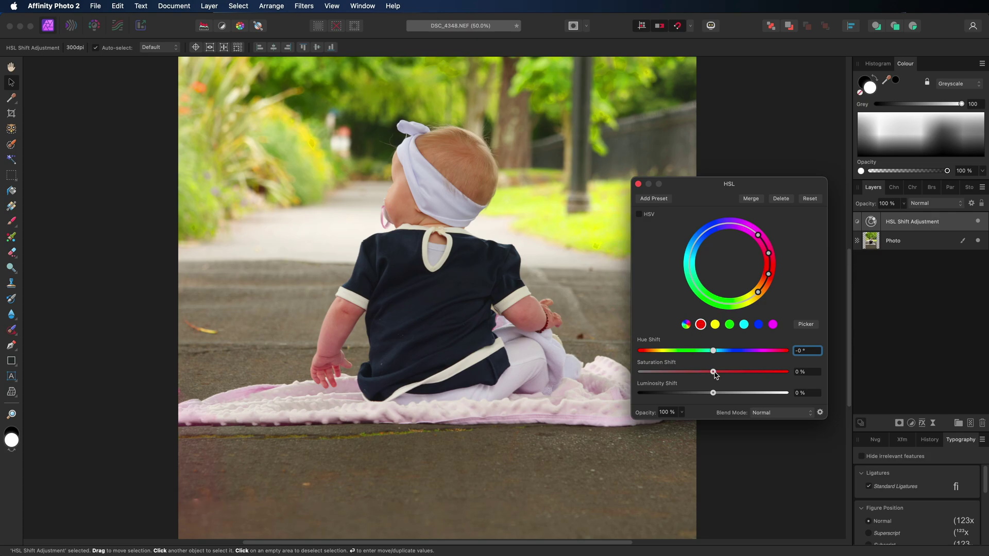
left_click_drag(714, 372, 728, 373)
left_click_drag(714, 351, 711, 349)
left_click_drag(713, 393, 721, 394)
left_click(637, 184)
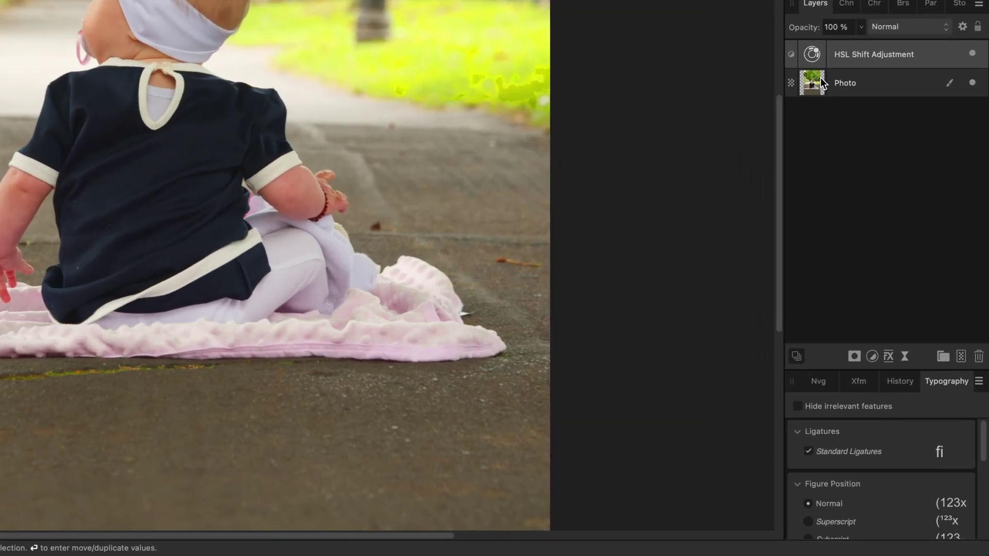
Add a second HSL adjustment layer above the first, set its red channel saturation shift to 76 %, and invert its mask
left_click(874, 356)
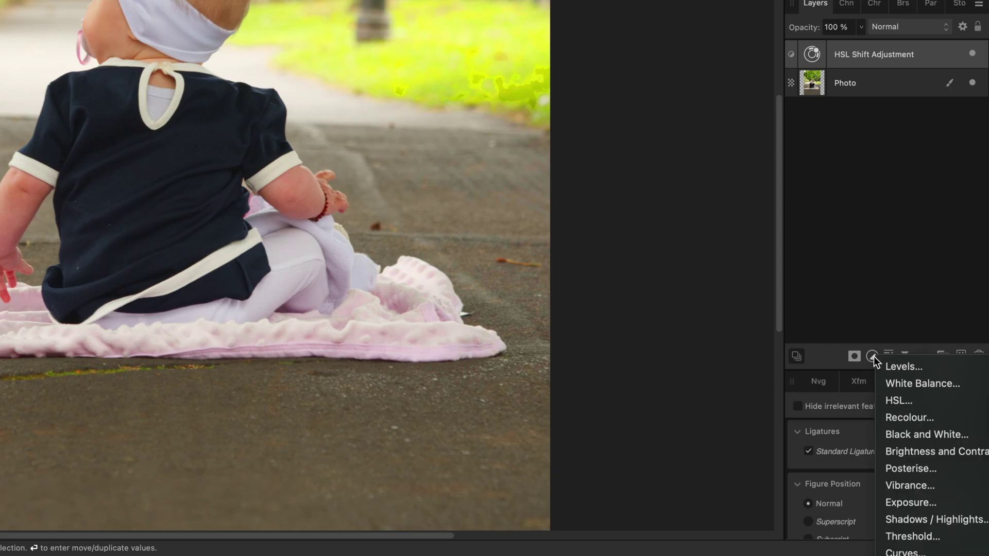
left_click(913, 399)
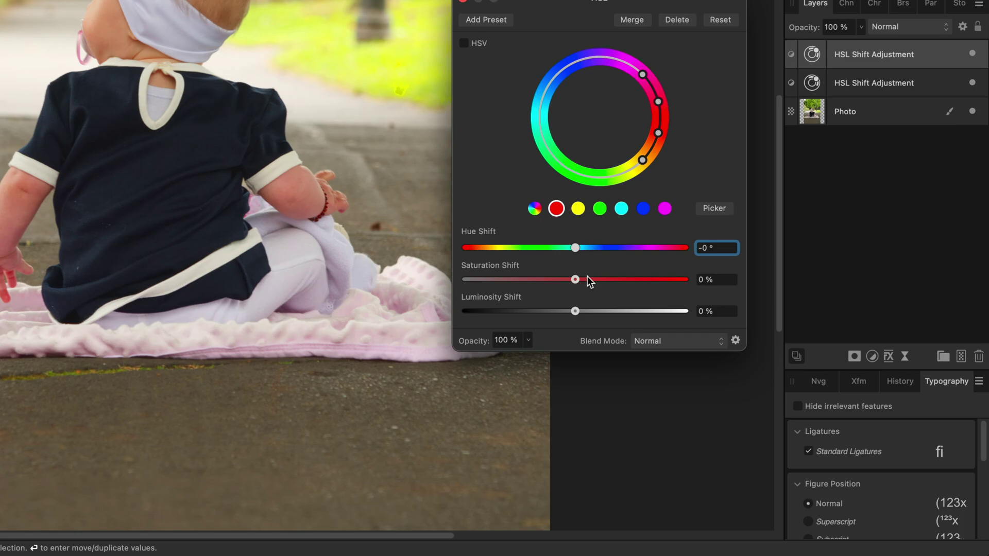
left_click_drag(576, 280, 659, 282)
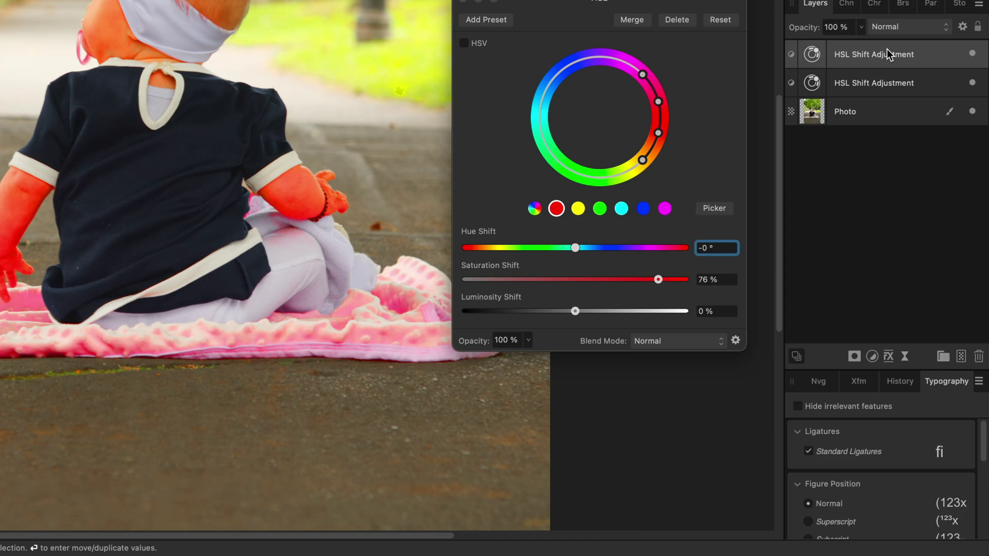
key("super+i")
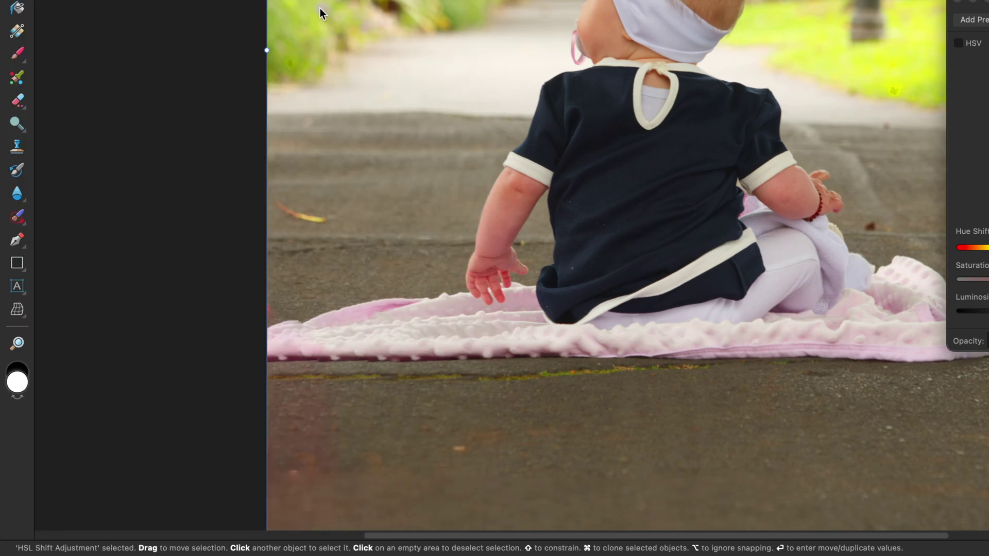
Paint white on the second HSL adjustment's mask over the baby's face, neck and head, reducing the brush to about 215 px
left_click(18, 54)
left_click_drag(466, 268, 472, 256)
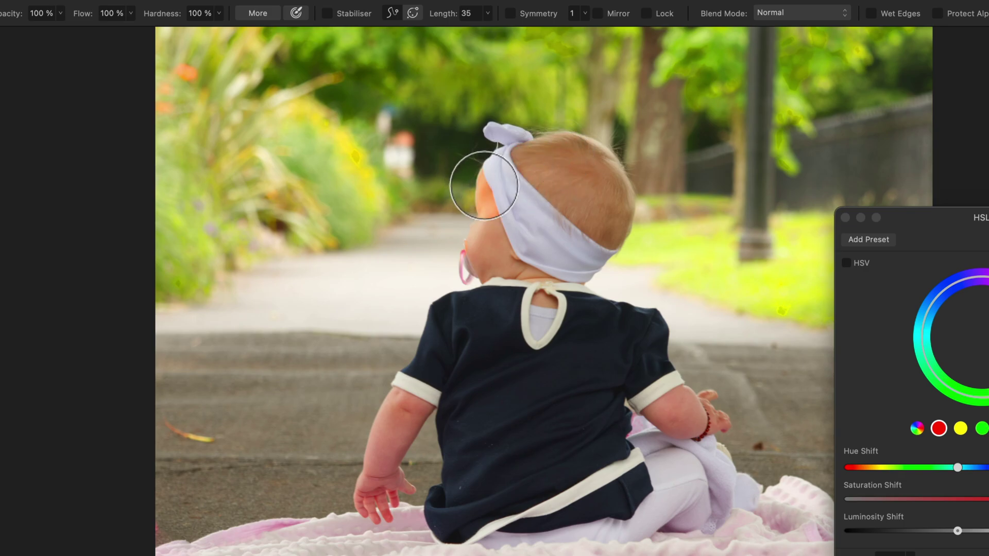
key("bracketleft")
key("bracketleft")
key("bracketleft")
key("bracketleft")
mouse_move(486, 179)
left_mouse_down()
mouse_move(478, 267)
mouse_move(505, 262)
mouse_move(508, 247)
mouse_move(529, 290)
mouse_move(555, 299)
mouse_move(515, 266)
left_mouse_up()
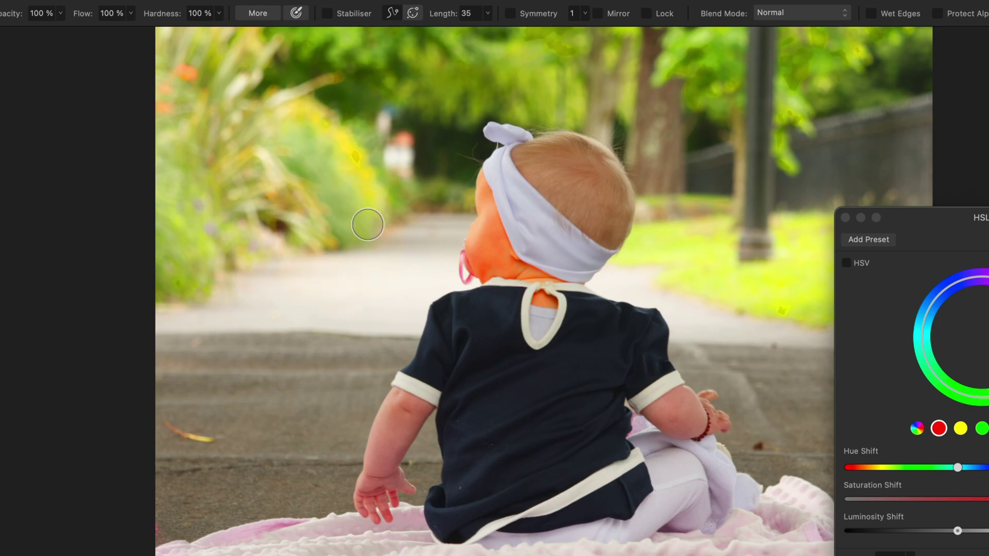
mouse_move(535, 152)
left_mouse_down()
mouse_move(622, 236)
mouse_move(618, 175)
mouse_move(583, 139)
mouse_move(554, 134)
mouse_move(556, 146)
mouse_move(635, 196)
left_mouse_up()
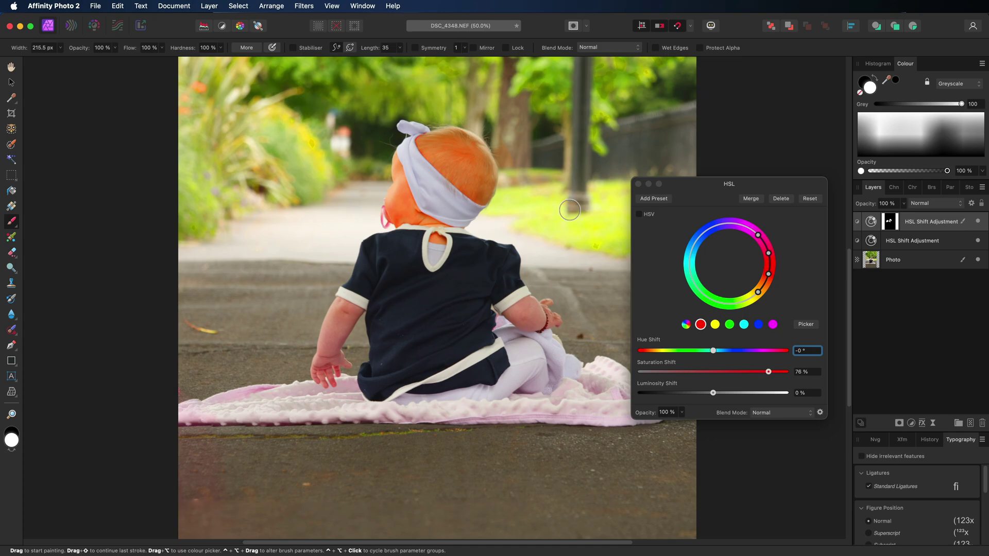
Shift the masked adjustment's red hue slightly positive, reduce its red saturation moderately below zero, and close the HSL settings
left_click_drag(704, 184, 703, 163)
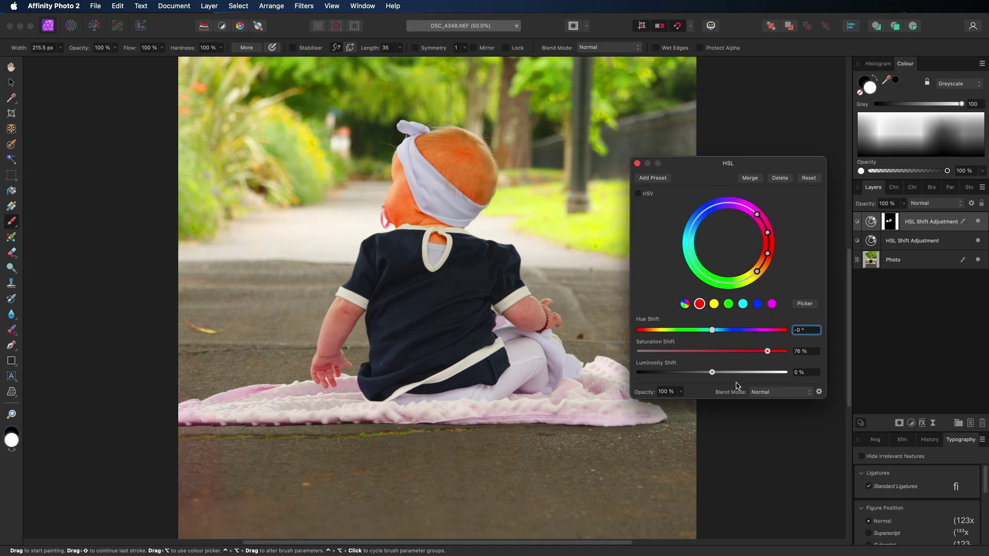
left_click_drag(768, 352, 713, 354)
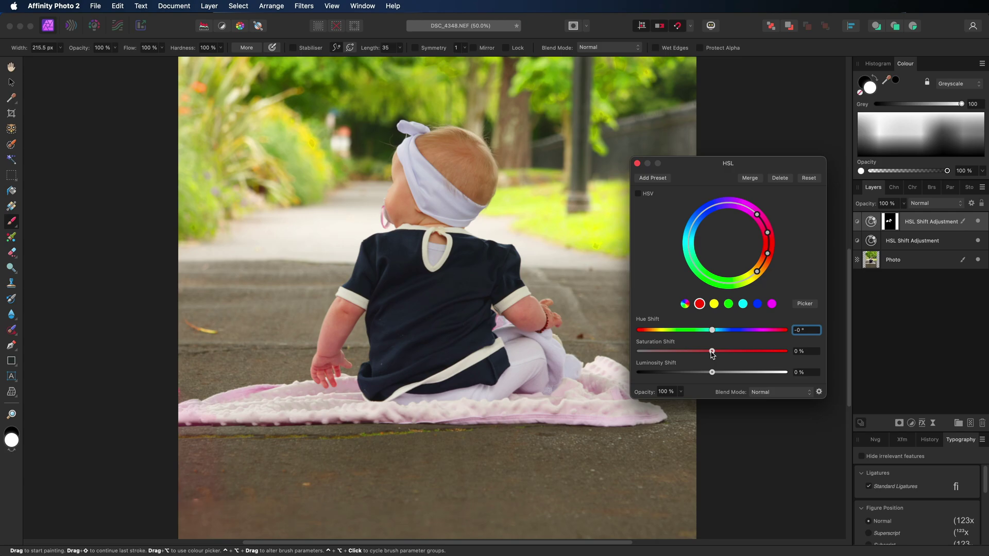
key("super+plus")
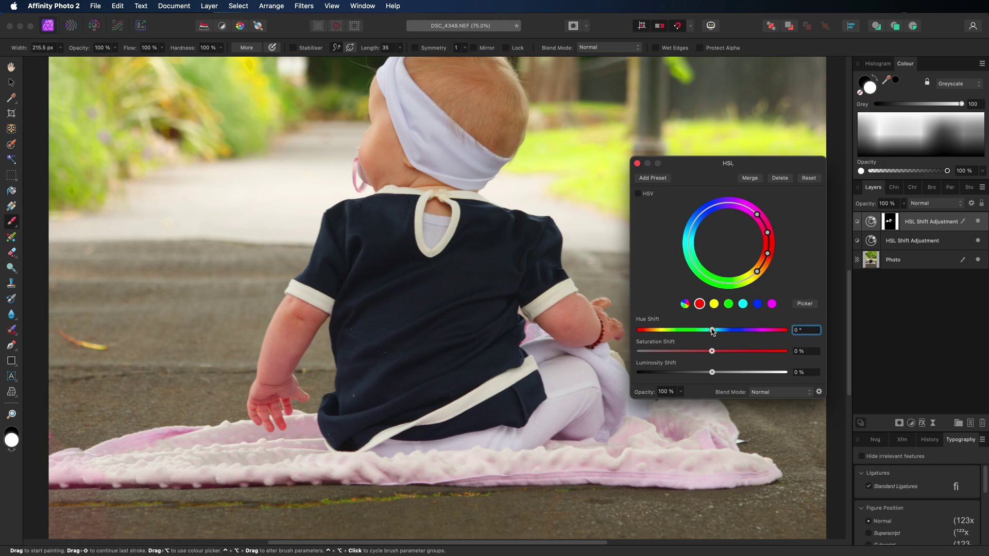
left_click_drag(712, 331, 717, 332)
left_click_drag(713, 352, 689, 352)
left_click_drag(691, 352, 689, 351)
left_click(637, 163)
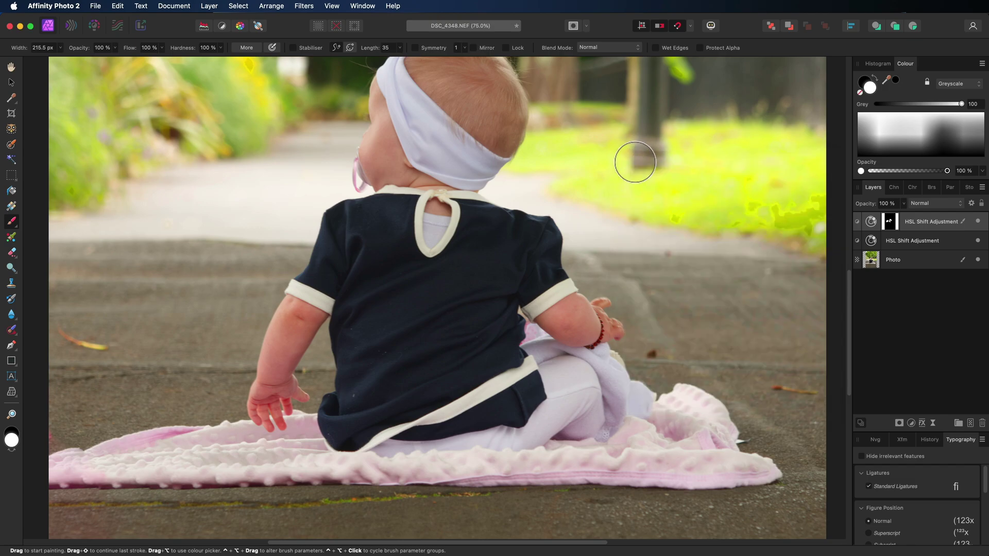
Rename the masked HSL adjustment layer to Face
key("super+0")
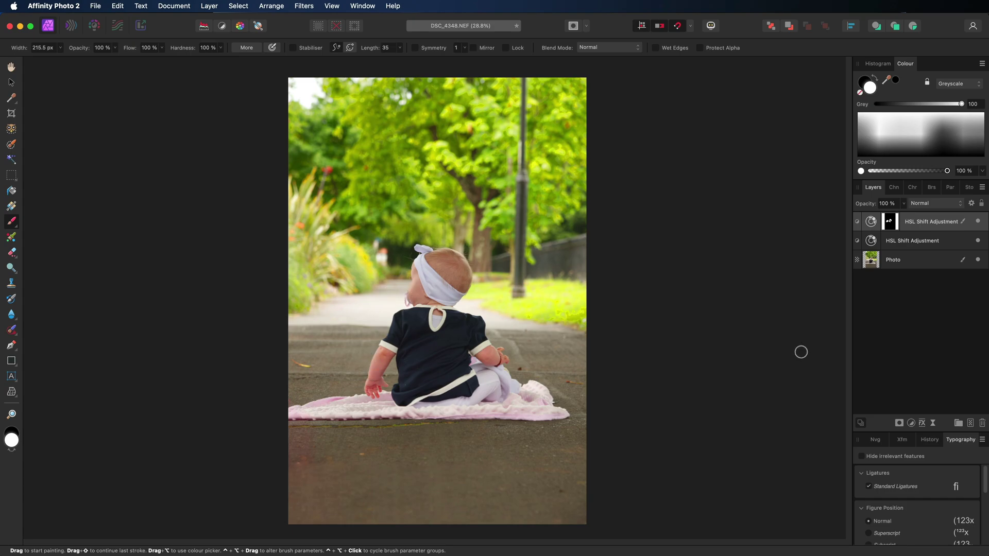
double_click(921, 222)
key("super+a")
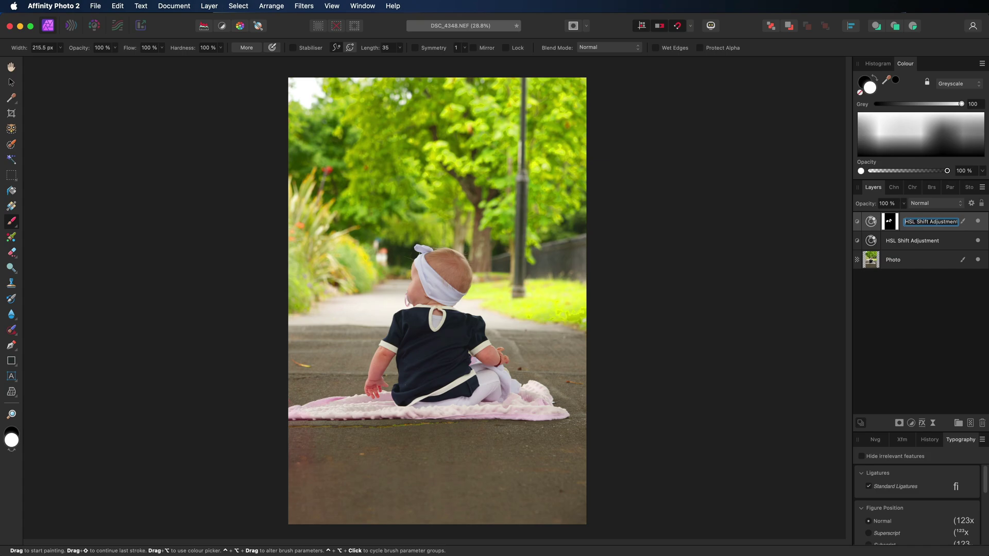
key("super+a")
type("Face")
key("Return")
In the unmasked HSL adjustment, set the yellow channel's saturation shift to 10 % and its hue shift to 12.5°
left_click(905, 243)
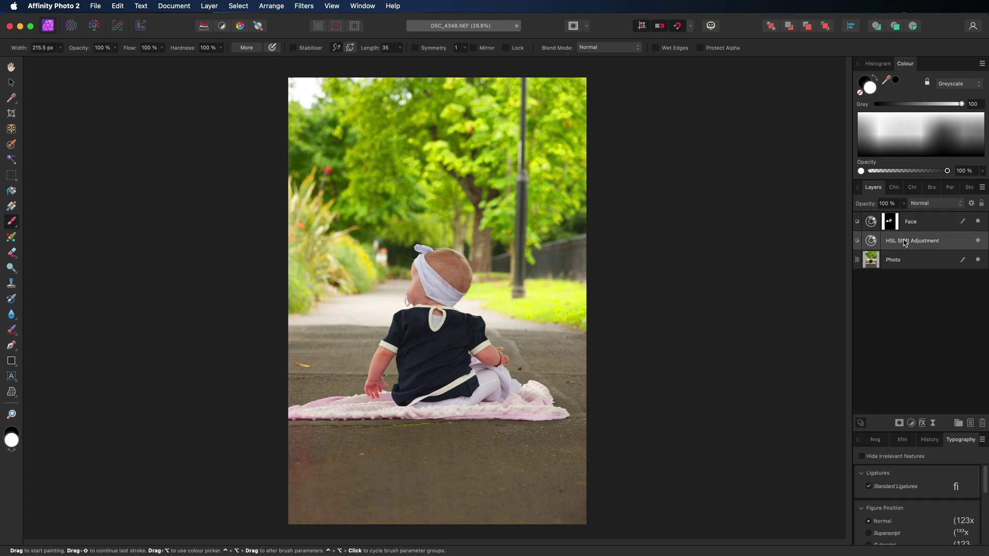
double_click(872, 241)
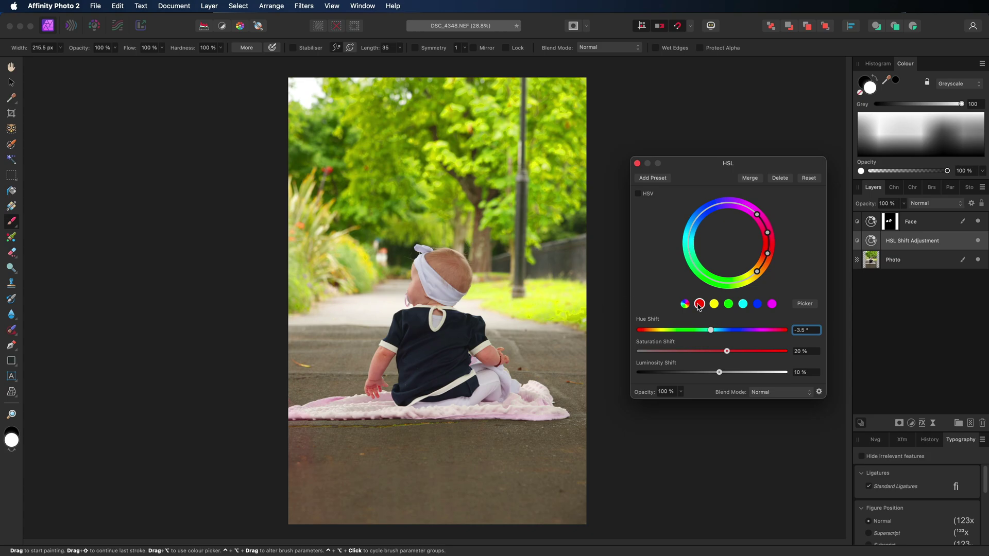
left_click(715, 305)
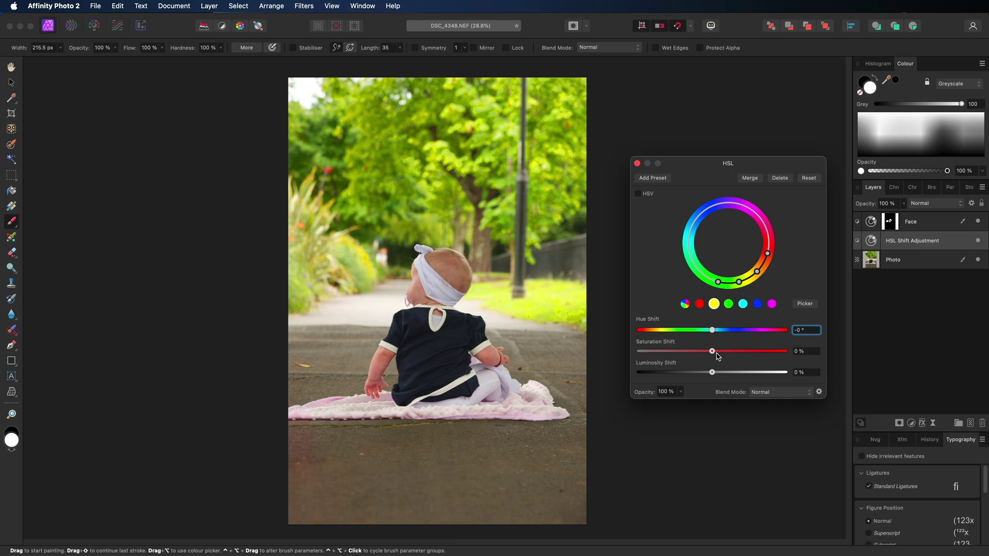
mouse_move(714, 352)
left_mouse_down()
mouse_move(771, 353)
mouse_move(720, 352)
left_mouse_up()
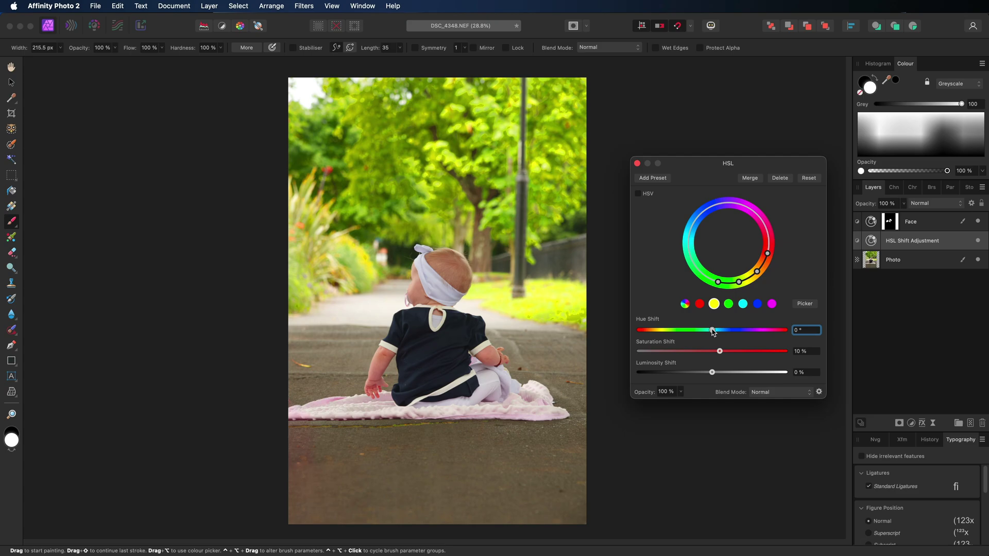
left_click_drag(713, 331, 719, 333)
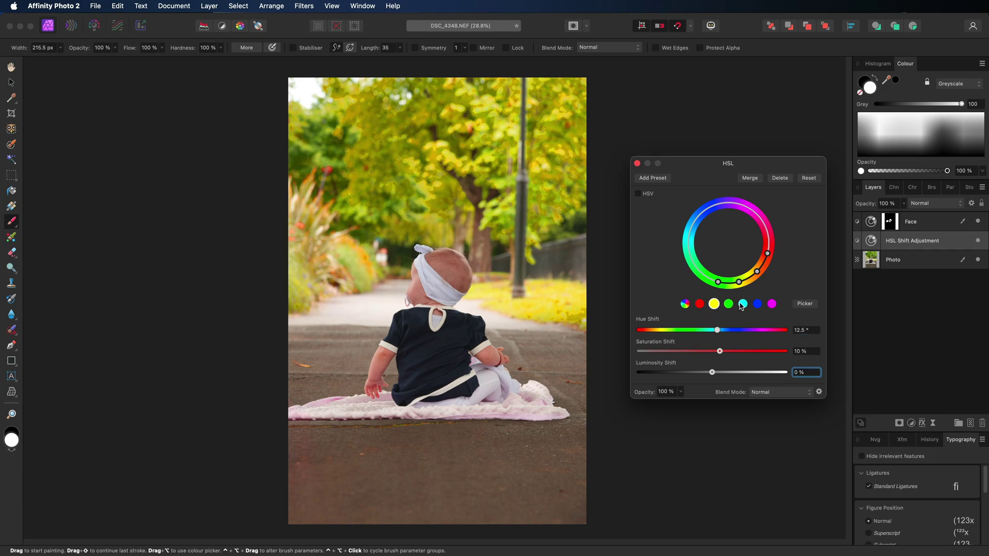
Set the green channel's saturation shift to -1 % in the same HSL adjustment
left_click(728, 304)
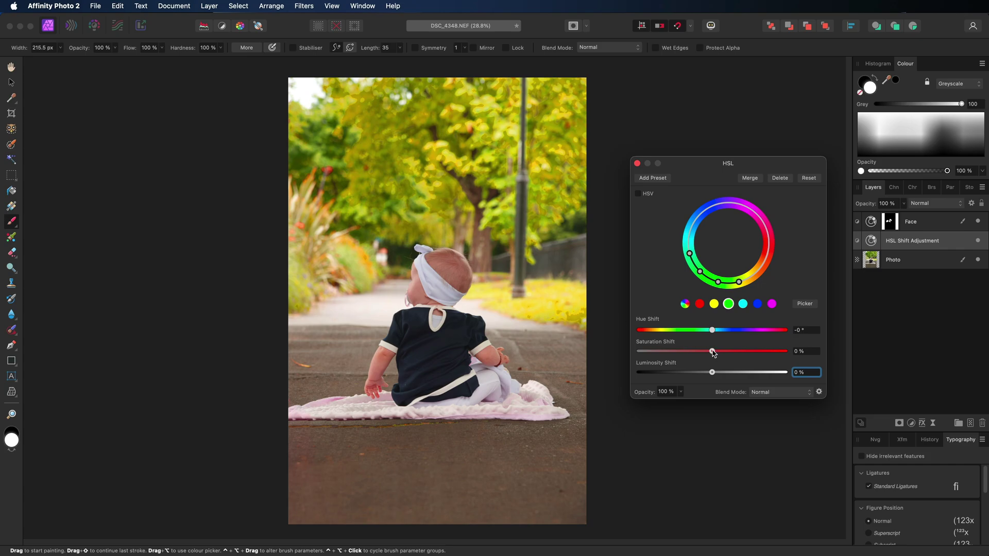
mouse_move(714, 351)
left_mouse_down()
mouse_move(786, 352)
mouse_move(686, 354)
mouse_move(787, 354)
mouse_move(702, 351)
mouse_move(711, 352)
left_mouse_up()
scroll(589, 296, "right", 1)
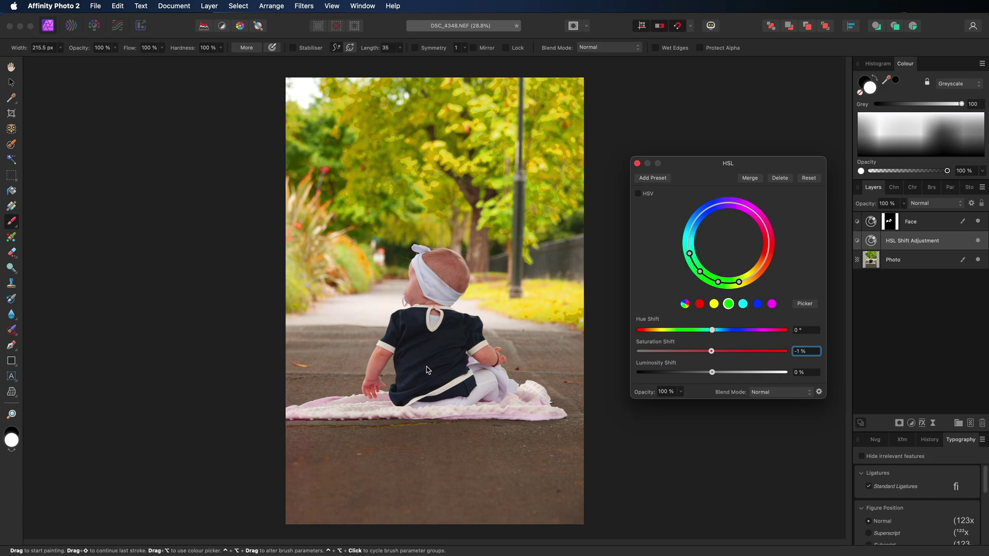
Try a blue channel saturation shift of 90 % on the overall adjustment, and return it to 0 %
left_click(758, 304)
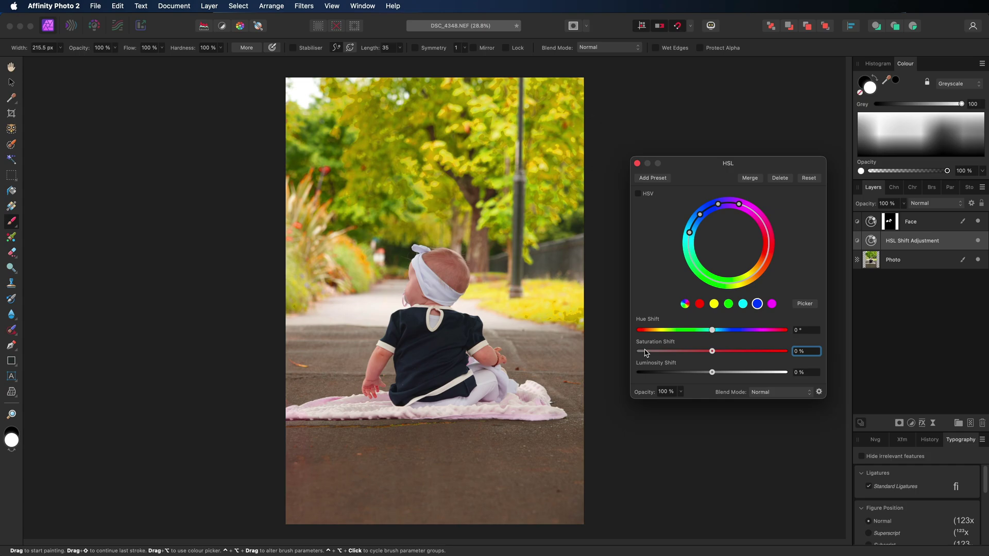
left_click_drag(713, 353, 777, 353)
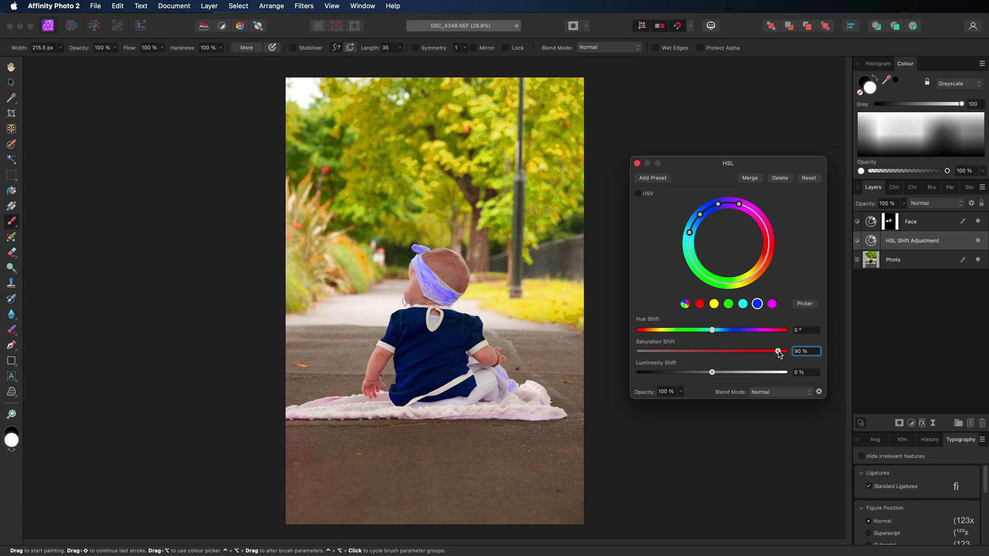
left_click_drag(777, 353, 713, 352)
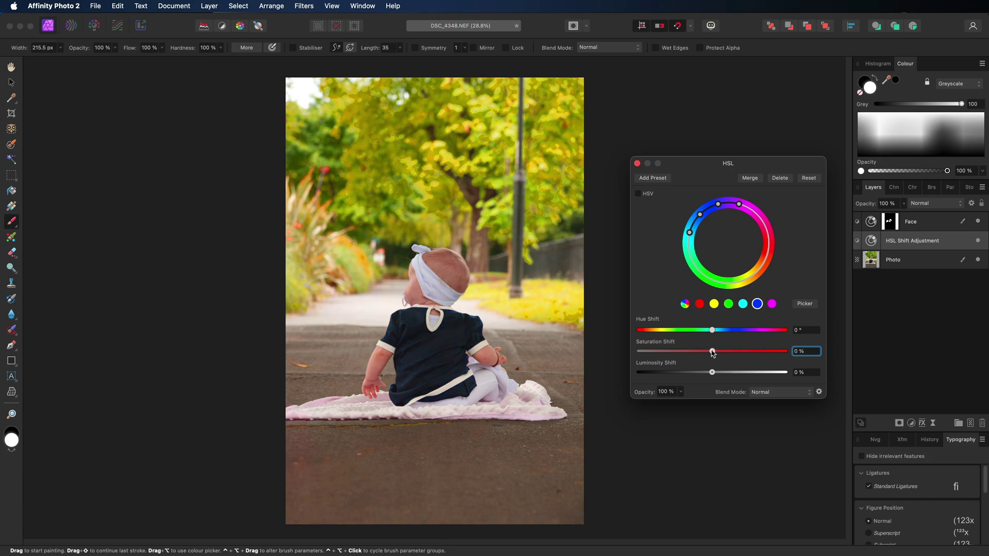
Add an HSL adjustment above the Face layer, set its blue saturation shift to 100 %, and invert its mask
left_click(928, 223)
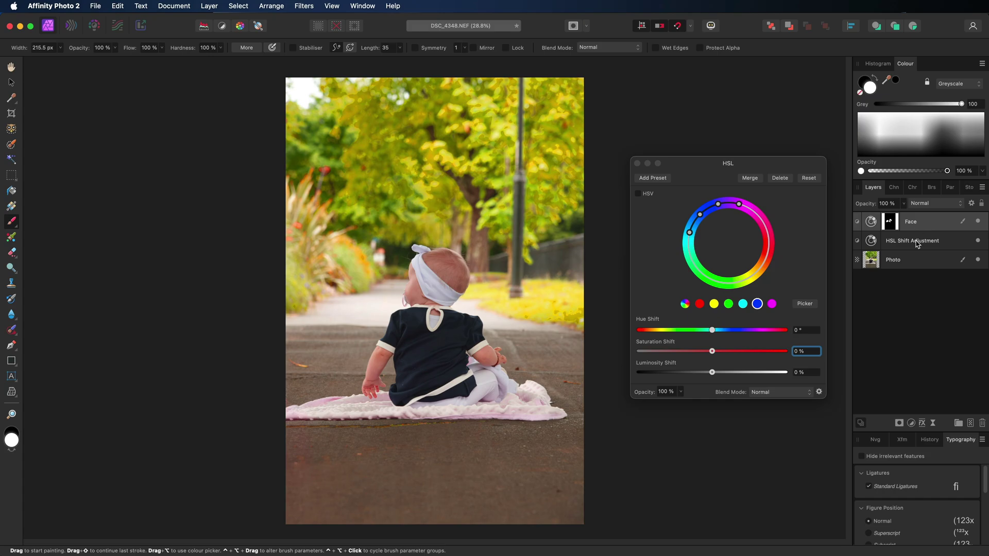
left_click(911, 422)
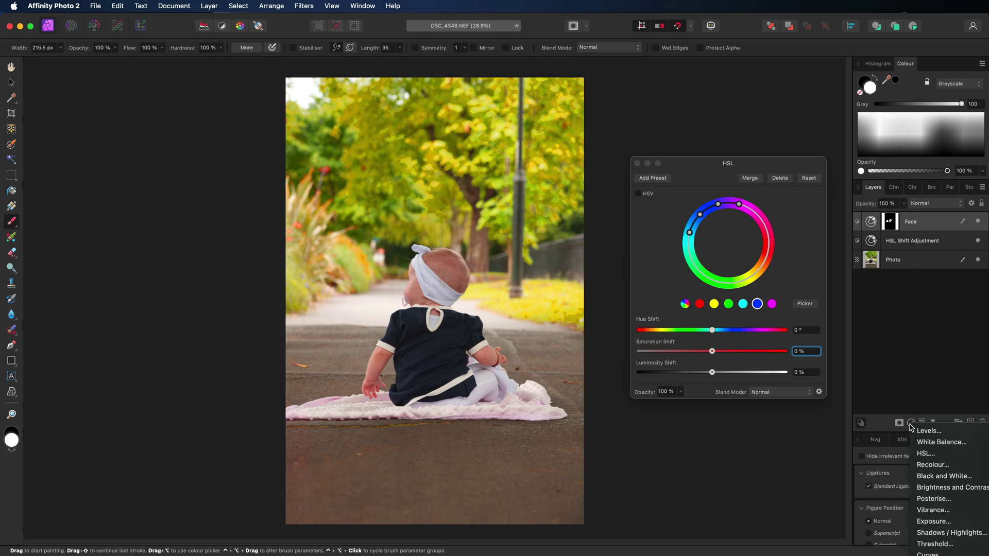
left_click(929, 452)
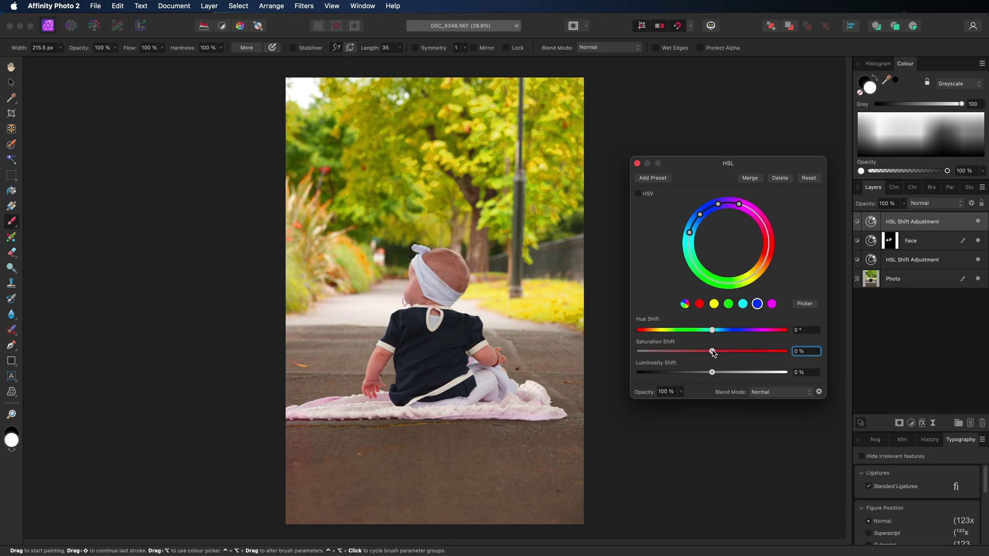
left_click_drag(712, 351, 807, 354)
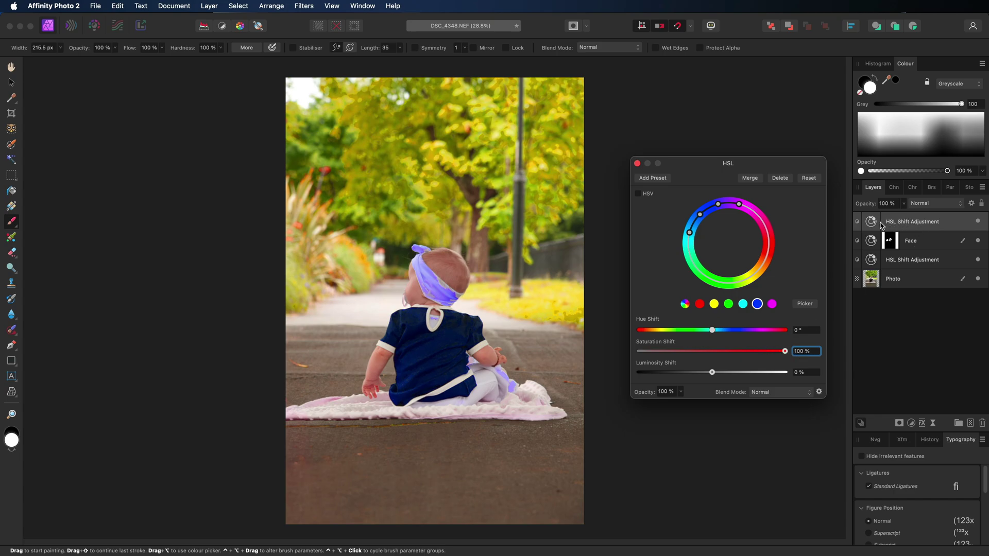
left_click(912, 223)
key("super+i")
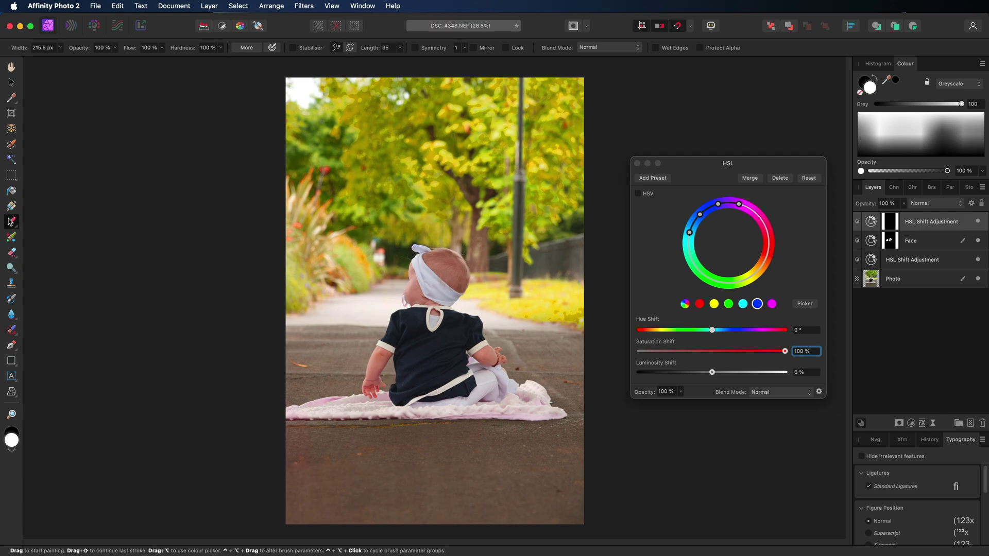
Paint white over the baby's shirt on the new adjustment's mask with a brush of about 433 px
left_click(12, 222)
left_click(417, 364)
mouse_move(391, 331)
left_mouse_down()
mouse_move(404, 343)
mouse_move(399, 390)
mouse_move(465, 387)
mouse_move(427, 374)
mouse_move(460, 357)
mouse_move(472, 332)
mouse_move(453, 327)
mouse_move(422, 352)
mouse_move(404, 322)
mouse_move(454, 318)
mouse_move(451, 296)
mouse_move(433, 288)
mouse_move(474, 337)
mouse_move(399, 317)
mouse_move(441, 308)
mouse_move(452, 324)
mouse_move(438, 281)
mouse_move(452, 300)
mouse_move(438, 330)
mouse_move(412, 327)
left_mouse_up()
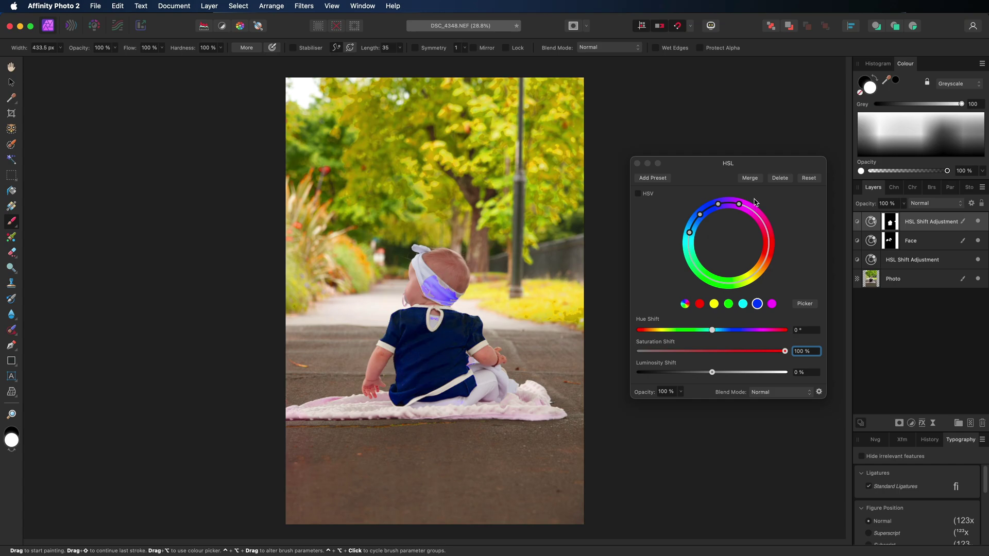
Paint black on the mask over the headband and collar, reducing the brush to about 100 px
left_click(863, 80)
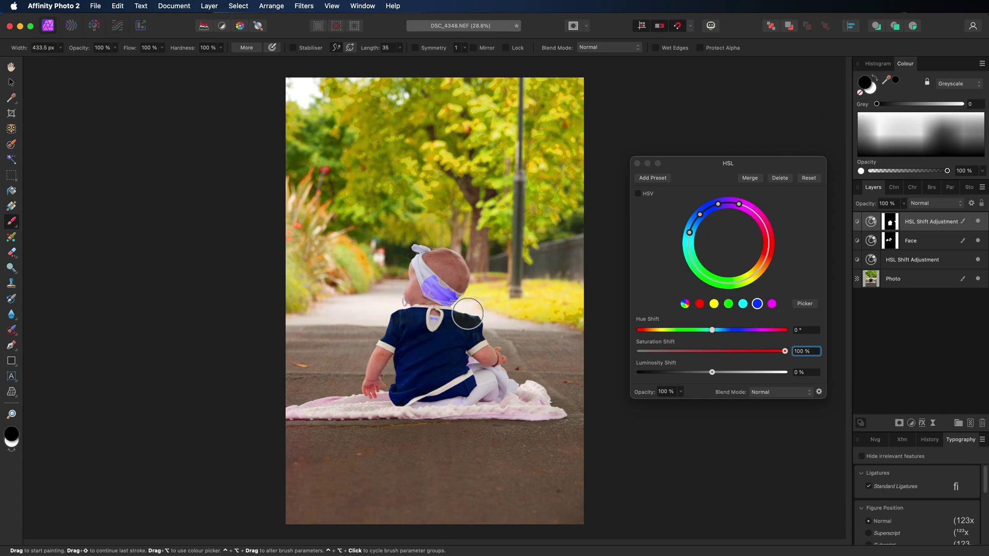
mouse_move(421, 273)
left_mouse_down()
mouse_move(455, 292)
mouse_move(419, 312)
mouse_move(457, 346)
mouse_move(455, 360)
mouse_move(436, 320)
left_mouse_up()
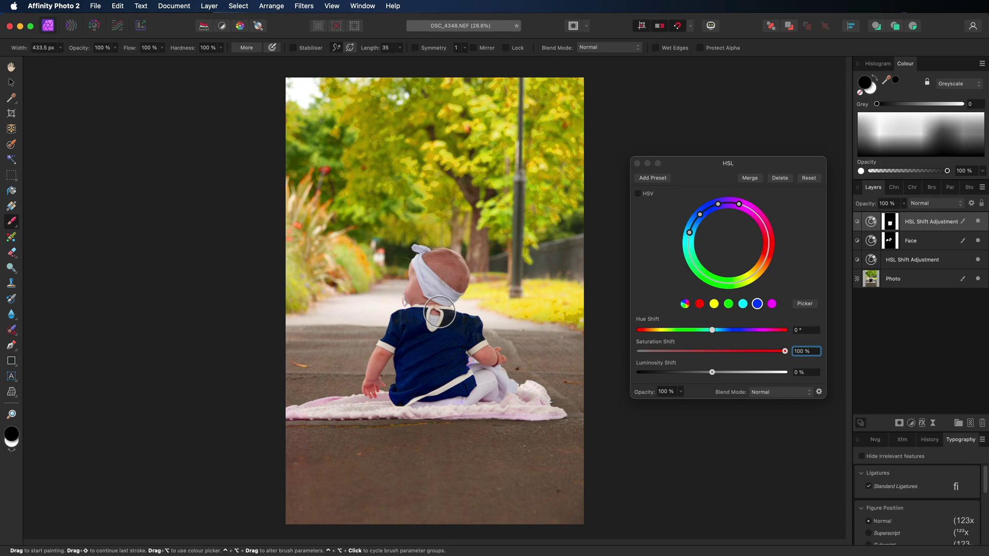
key("bracketleft")
key("bracketleft")
key("bracketleft")
key("bracketleft")
key("bracketleft")
key("bracketleft")
key("bracketleft")
key("bracketleft")
key("bracketleft")
key("bracketleft")
key("bracketleft")
key("bracketleft")
key("bracketleft")
key("bracketleft")
Switch the mask brush back to white and enlarge it to about 153 px
key("x")
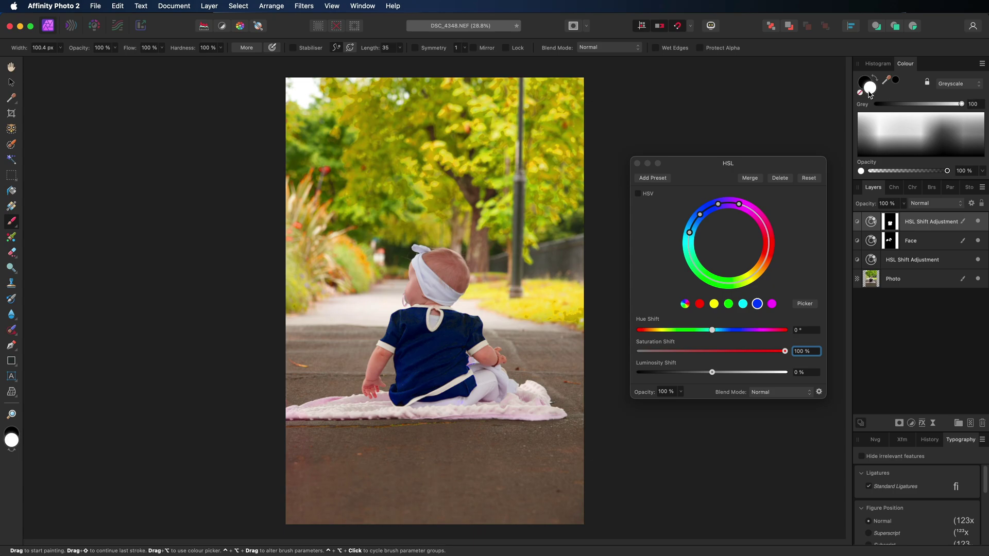
key("bracketright")
key("bracketright")
key("bracketright")
key("bracketright")
key("Tab")
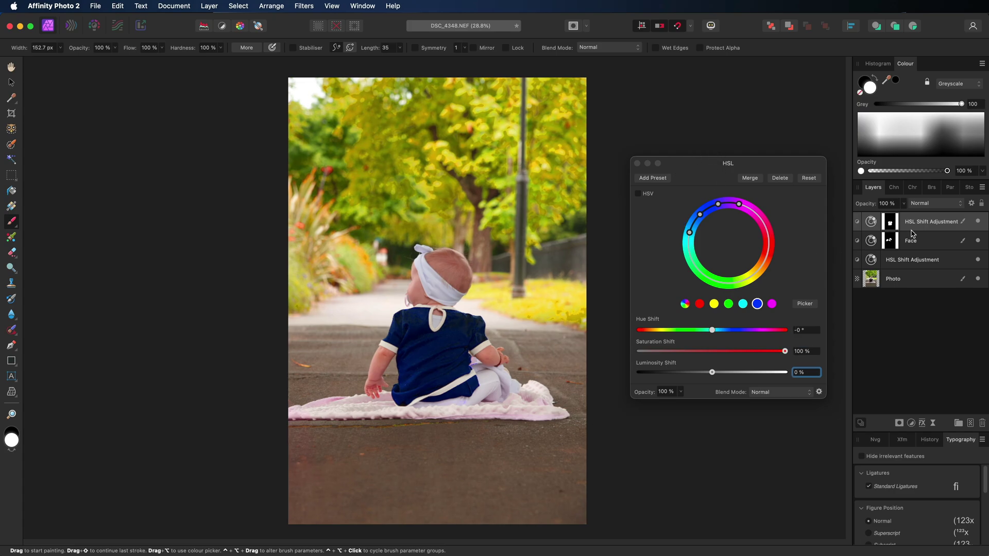
Rename the top HSL adjustment layer to Shirt
double_click(917, 222)
type("Shirt")
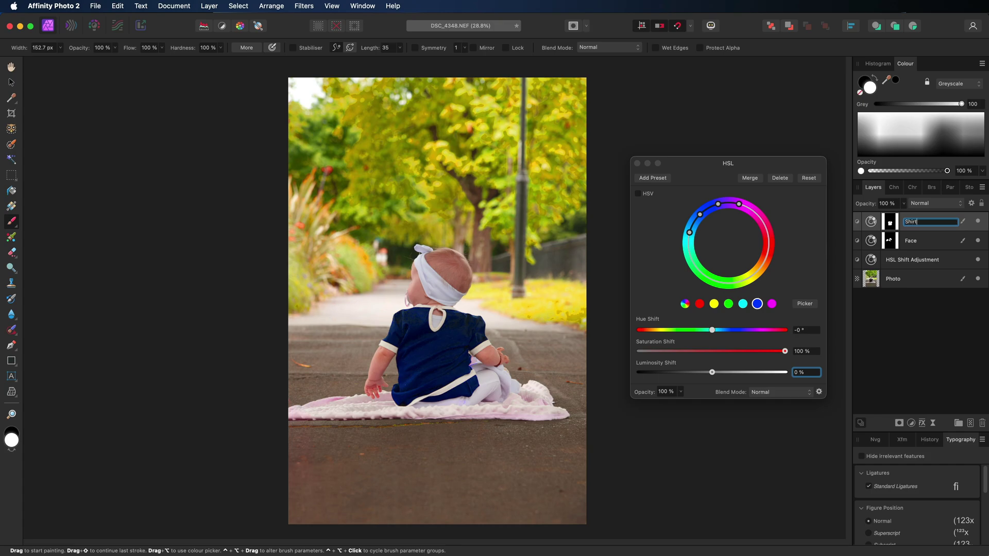
key("Return")
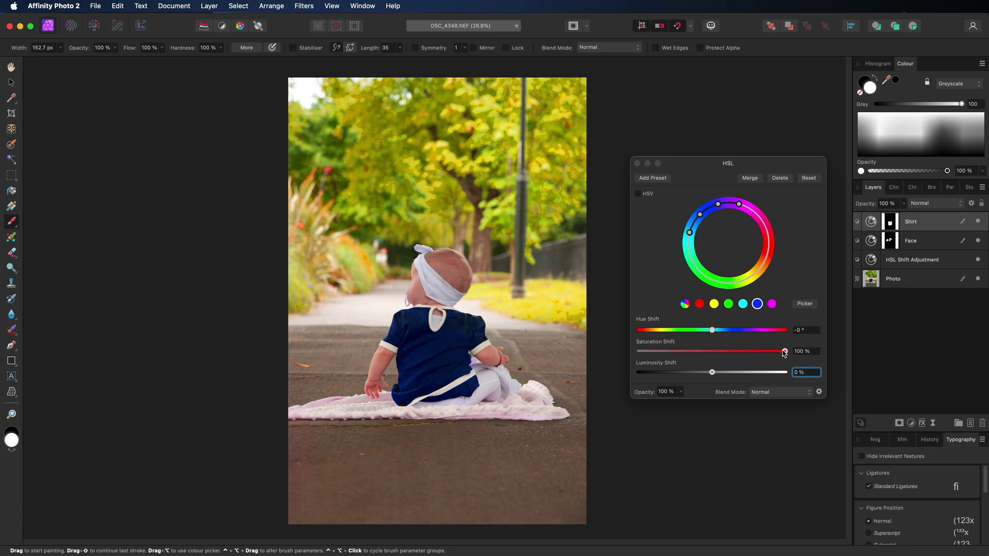
Set the Shirt adjustment's blue saturation shift to 40 % and its hue shift to -142.7°
left_click_drag(783, 352, 740, 352)
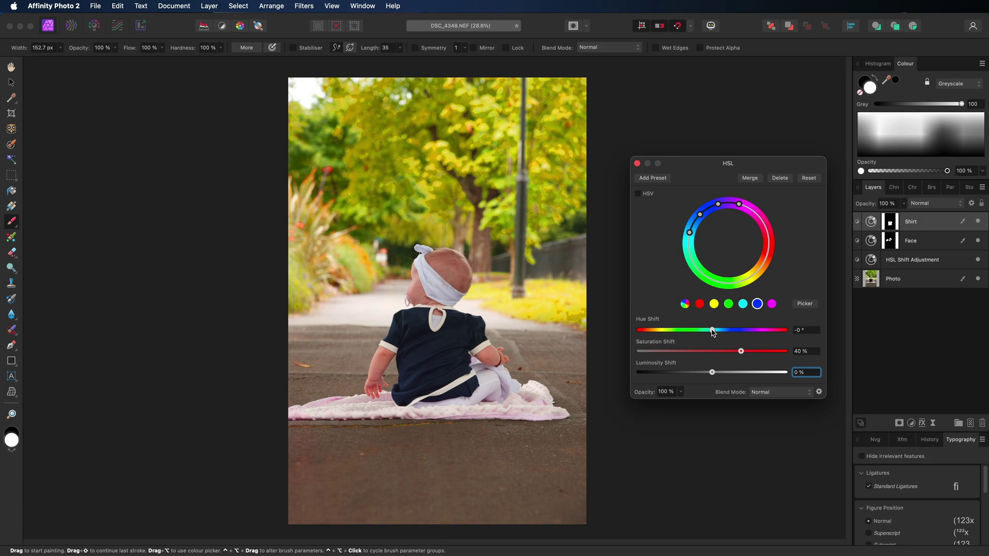
left_click_drag(712, 330, 638, 330)
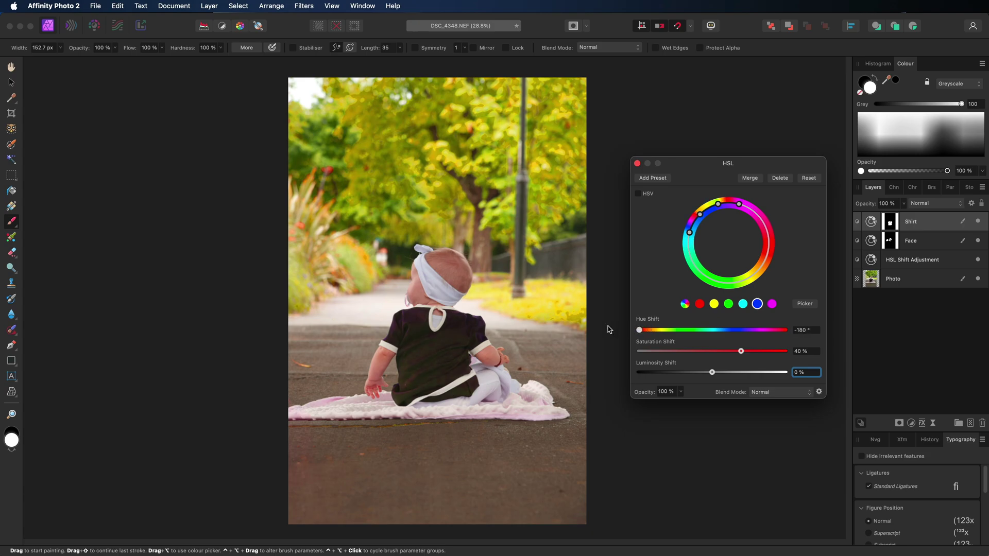
key("super+equal")
key("super+equal")
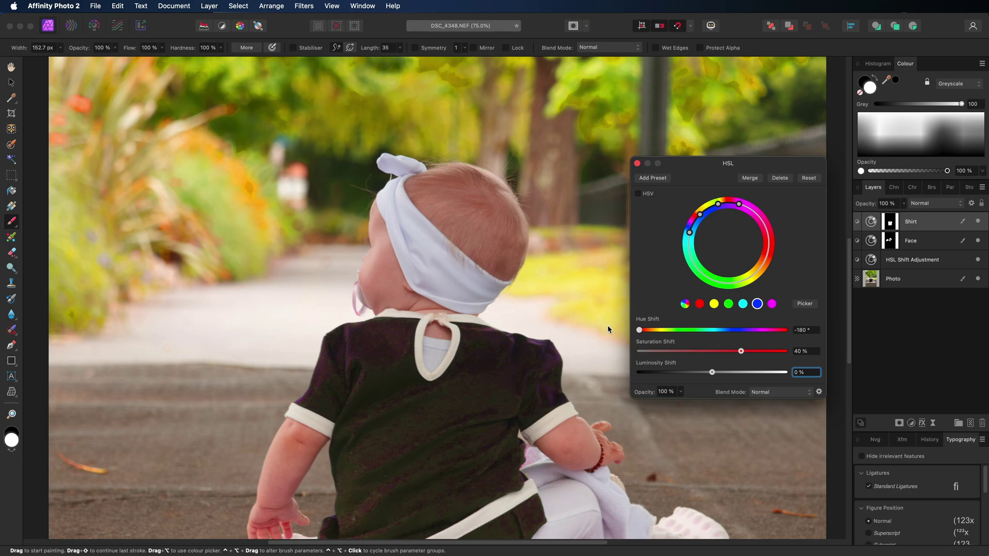
scroll(422, 294, "down", 5)
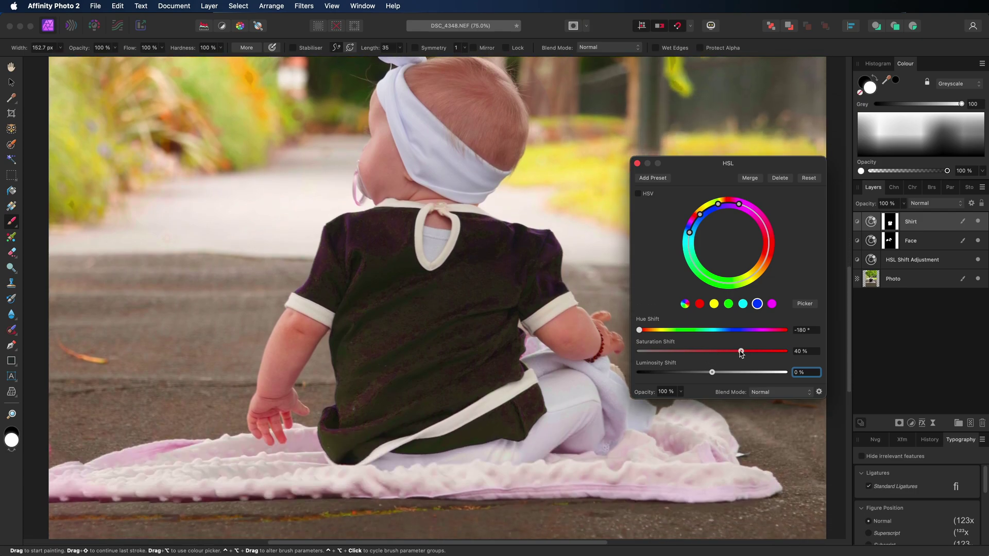
mouse_move(741, 352)
left_mouse_down()
mouse_move(698, 352)
mouse_move(740, 353)
left_mouse_up()
left_click_drag(640, 331, 655, 332)
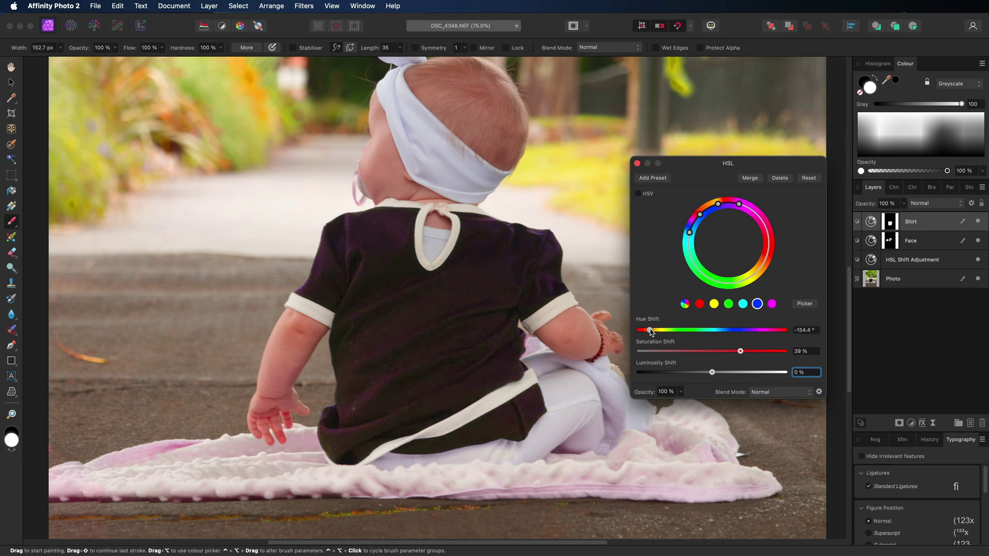
Rotate the Shirt adjustment's blue colour range towards cyan on the hue wheel, and close the HSL settings
key("super+0")
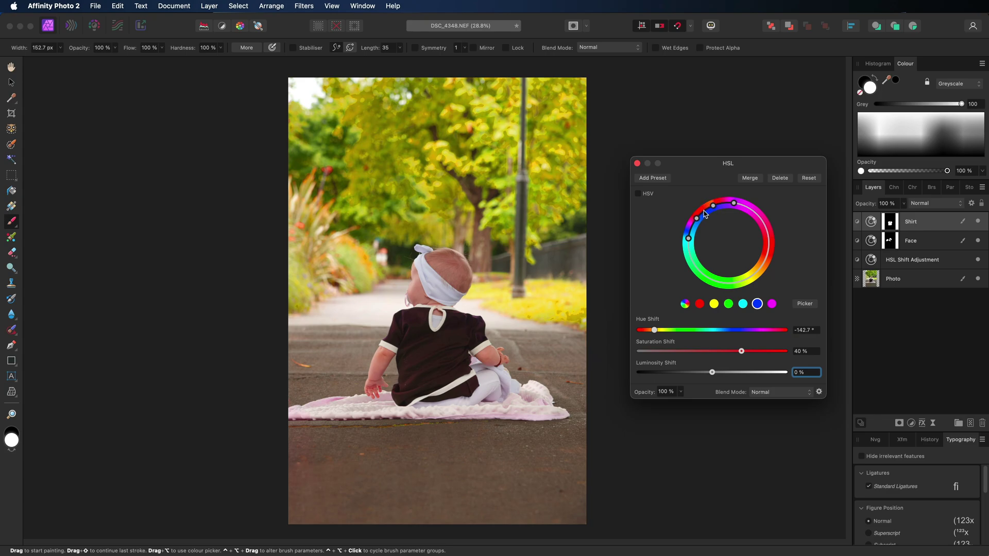
mouse_move(705, 213)
left_mouse_down()
mouse_move(695, 254)
mouse_move(694, 225)
left_mouse_up()
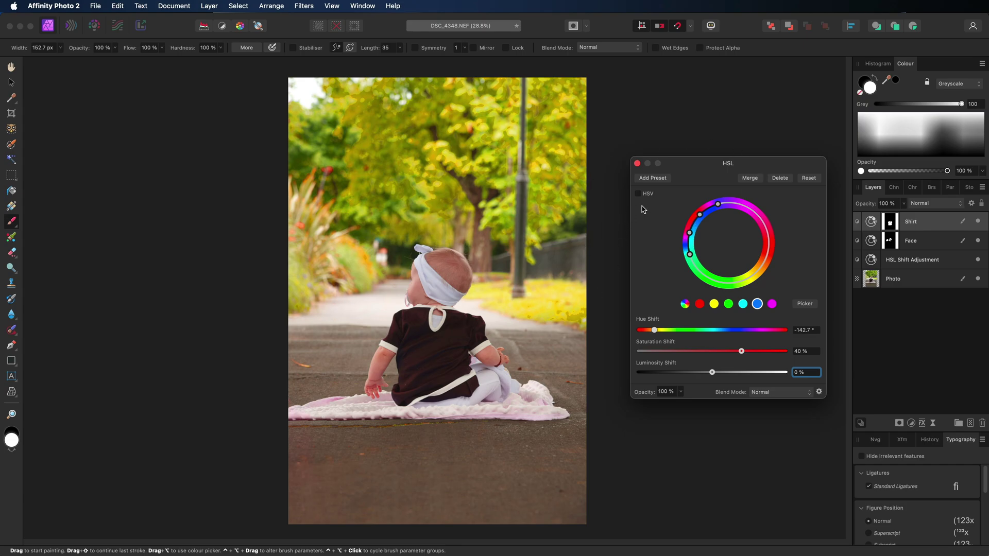
left_click(637, 164)
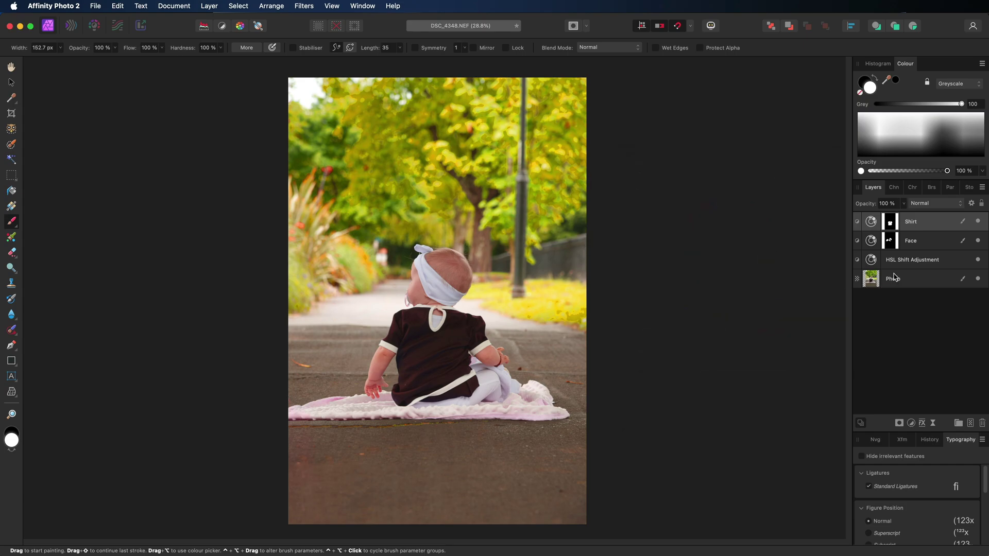
Set the magenta channel of the overall HSL Shift Adjustment to 100 % luminosity shift and -100 % saturation shift
left_click(920, 262)
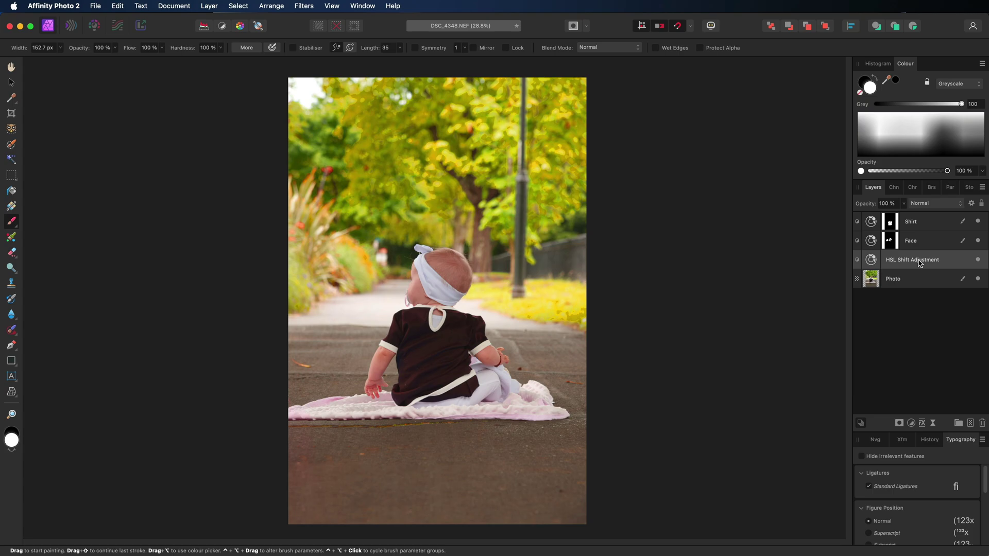
left_click(874, 263)
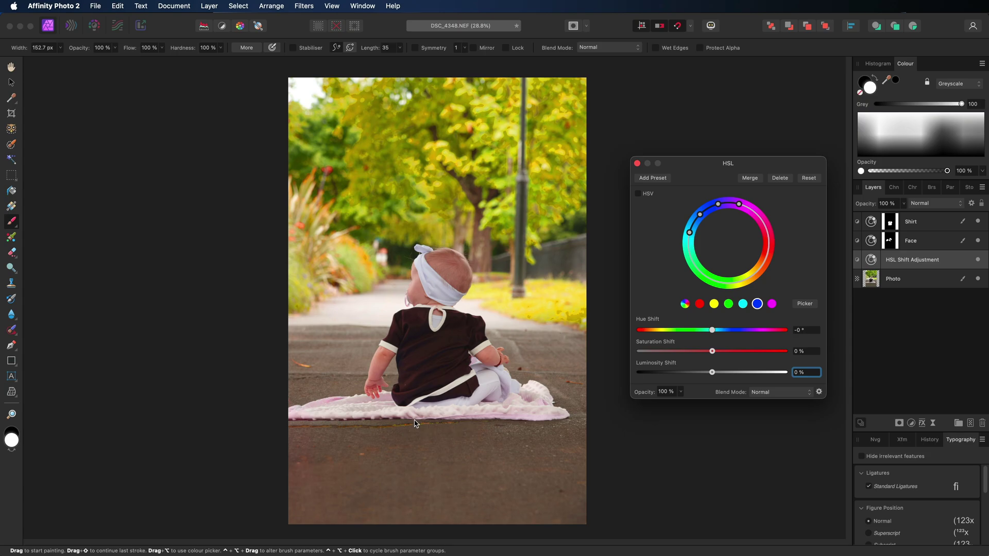
left_click(771, 305)
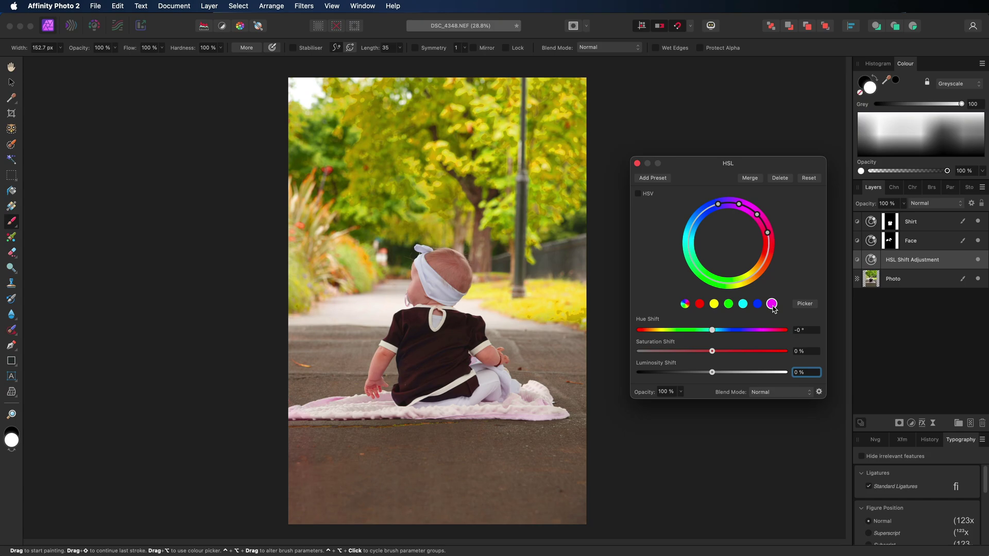
left_click_drag(712, 372, 785, 372)
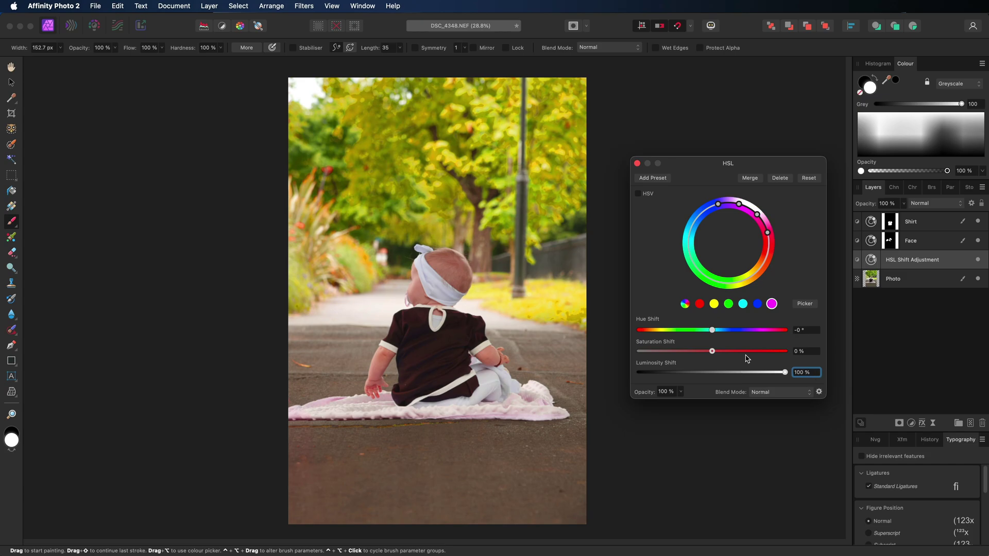
left_click_drag(712, 351, 630, 351)
Rotate the overall adjustment's magenta colour range towards red on the hue wheel to whiten the blanket, and close the HSL settings
scroll(356, 325, "up", 5)
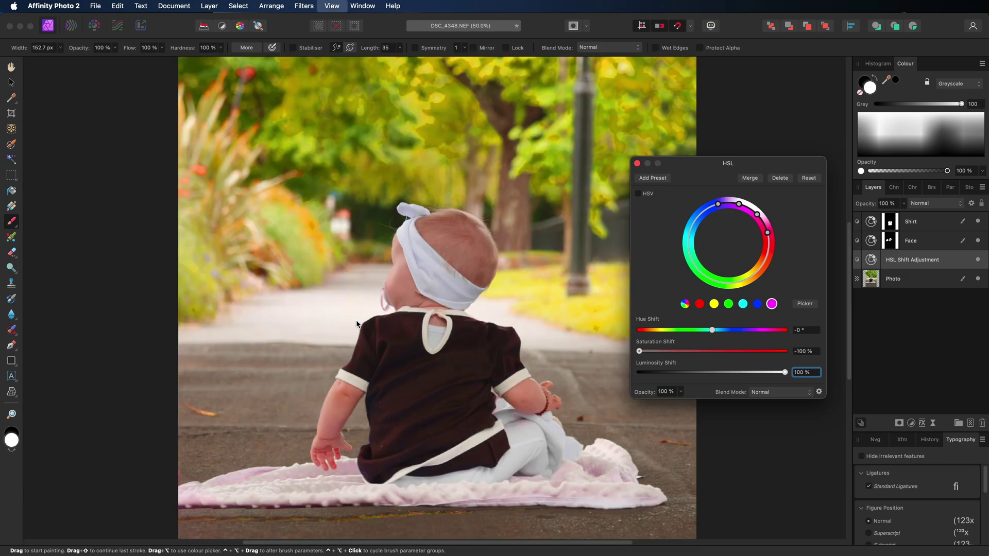
scroll(239, 377, "down", 3)
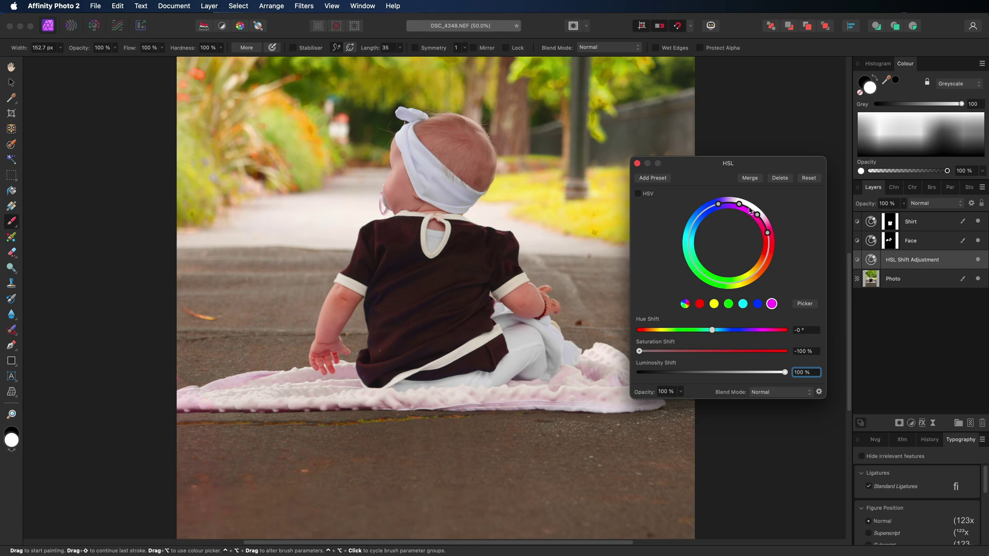
left_click_drag(750, 210, 762, 229)
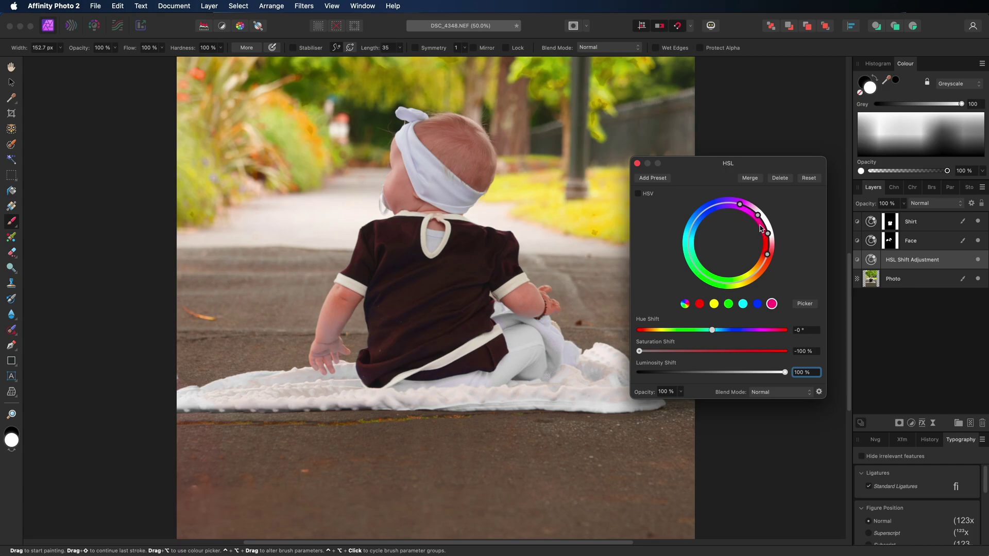
key("super+0")
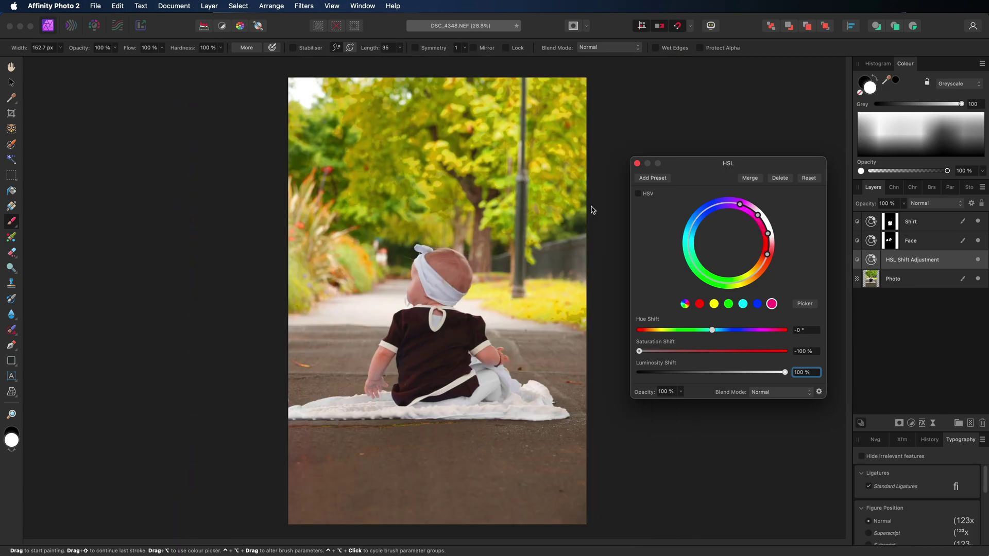
left_click(638, 163)
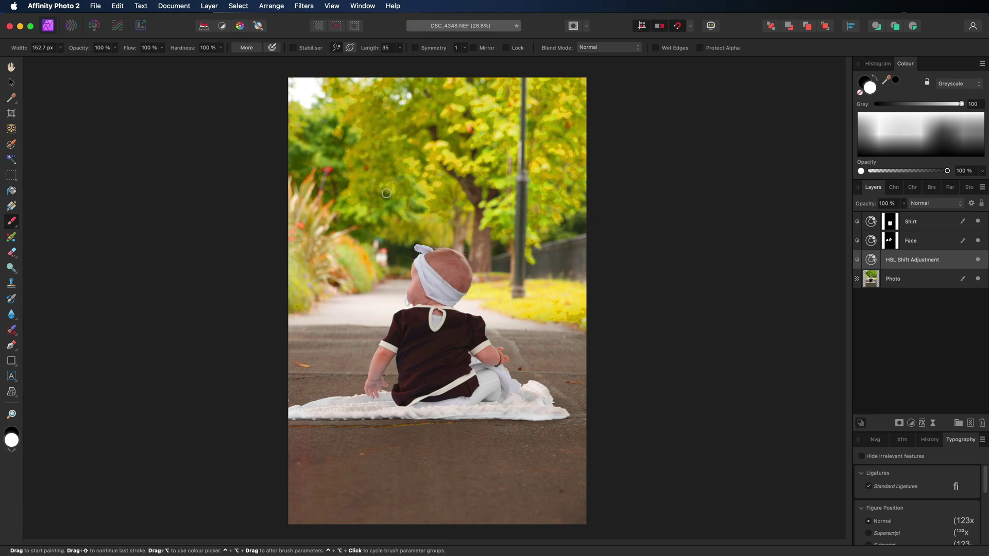
Compare the photo before and after by hiding and showing the Shirt, Face and overall HSL adjustments together
left_click(940, 227)
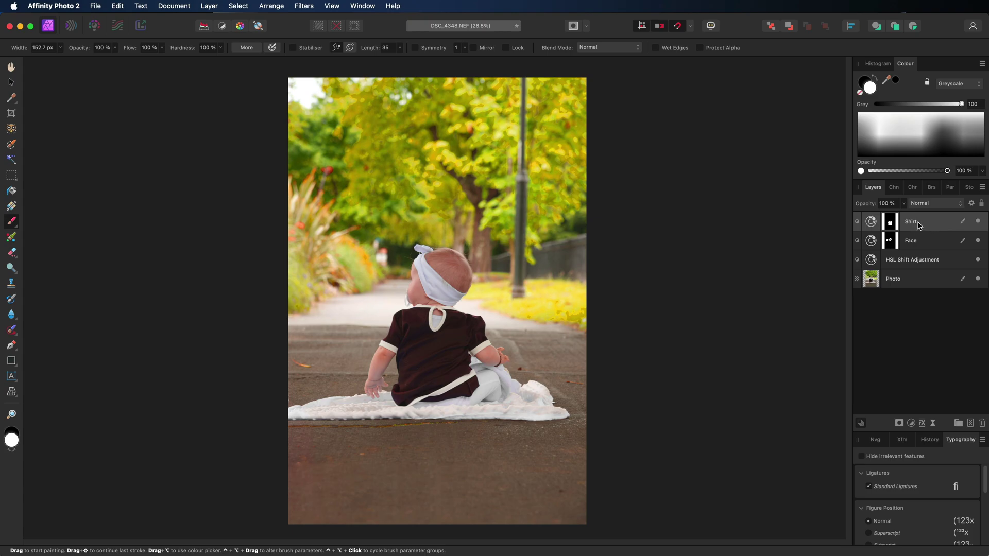
left_click(924, 239, "super")
left_click(906, 260, "super")
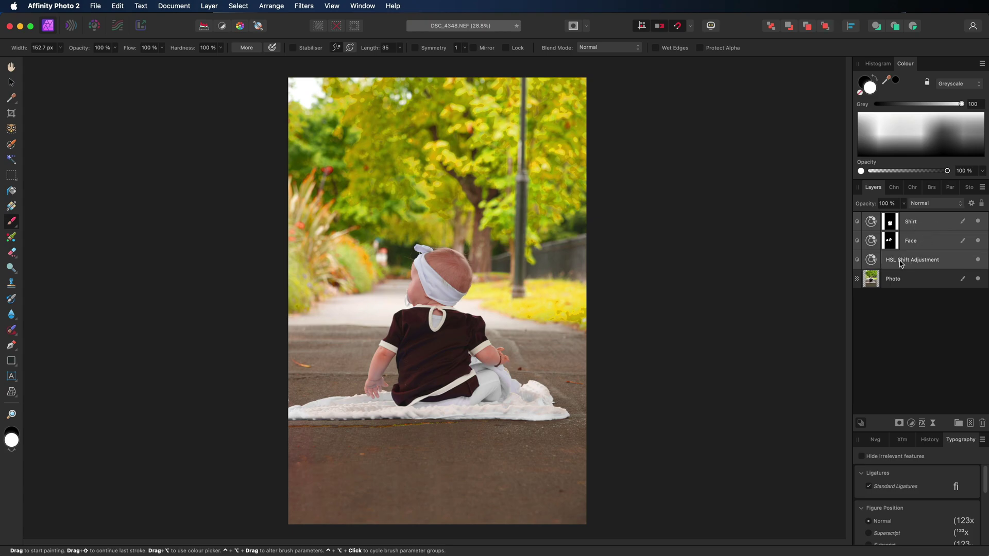
left_click(978, 222)
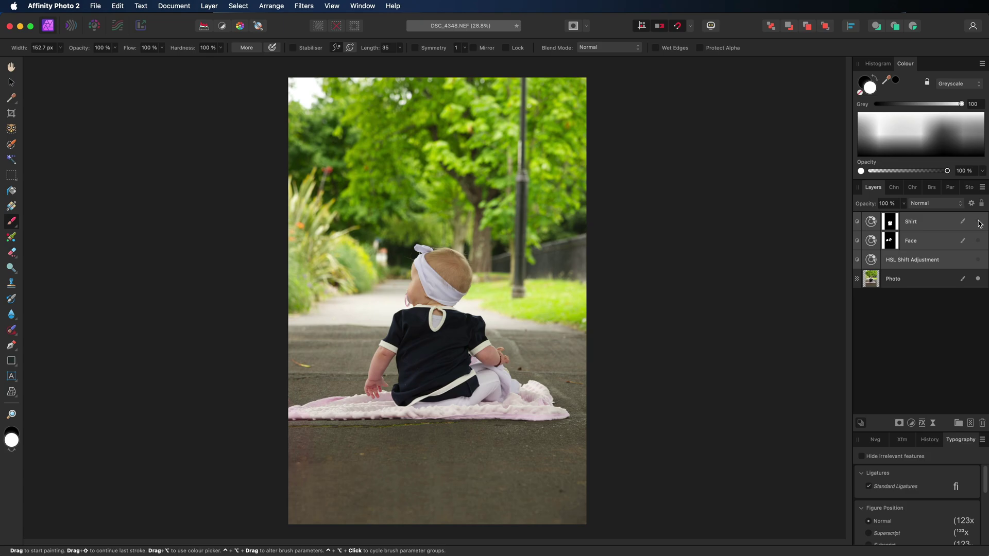
left_click(979, 222)
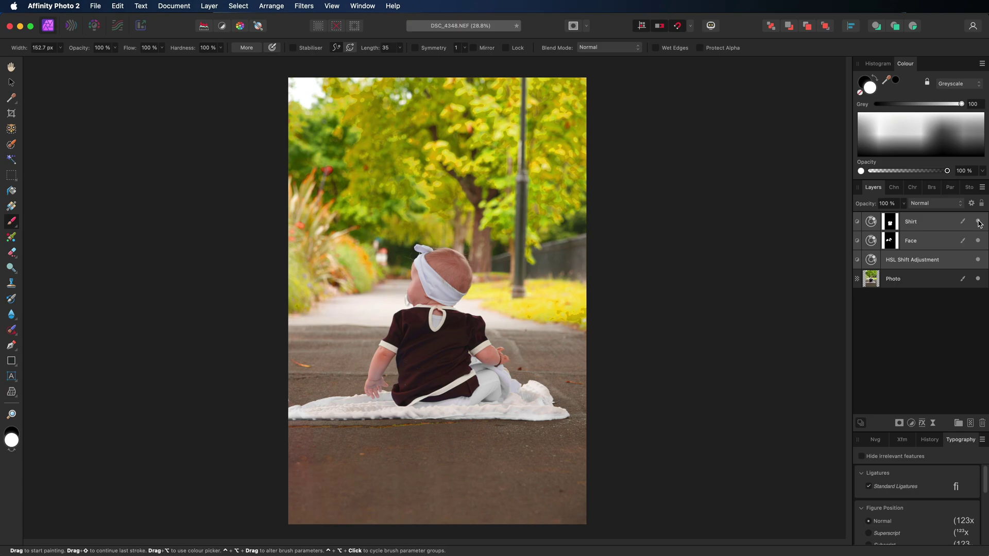
left_click(979, 221)
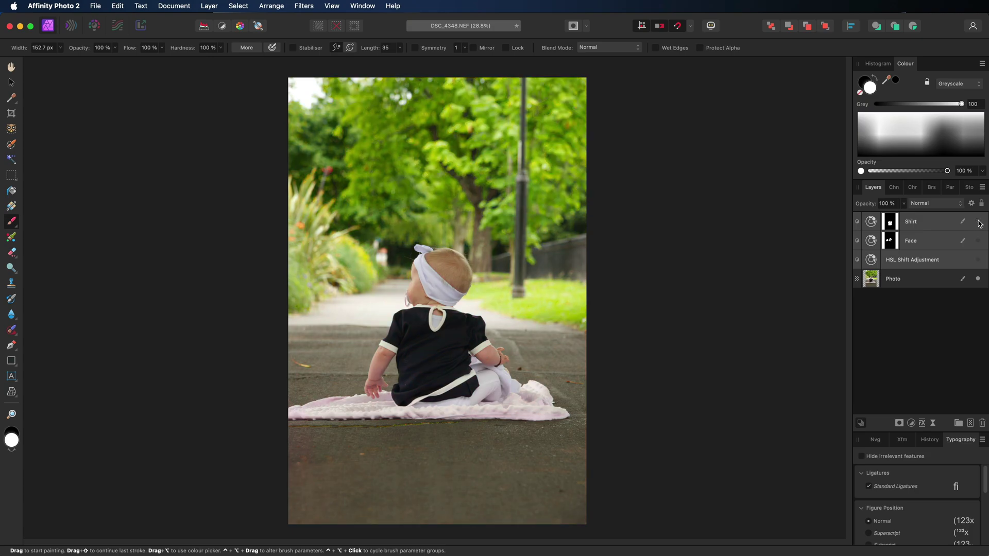
left_click(978, 222)
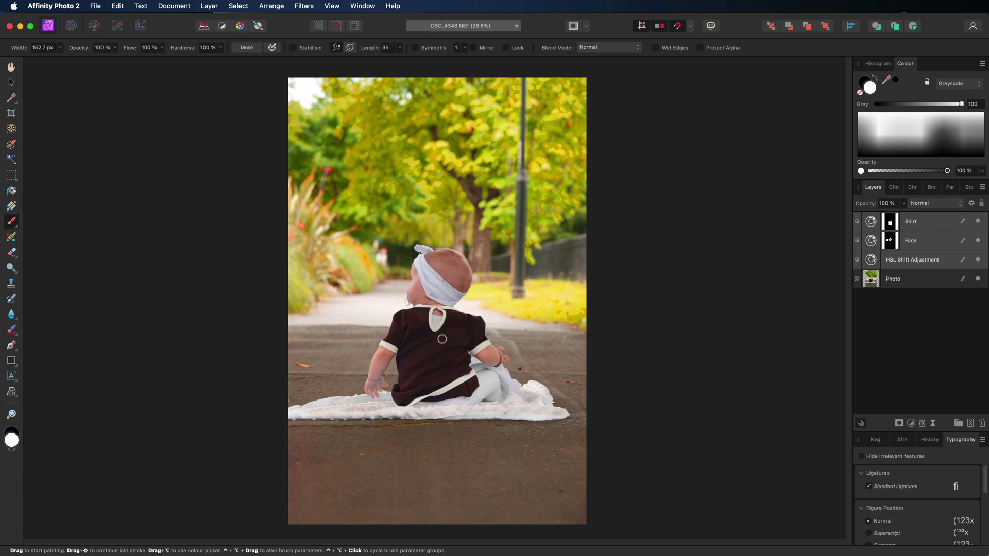
Set the Shirt adjustment's blue hue shift to -148.9°, and make the Face layer active
left_click(940, 241)
left_click(921, 222)
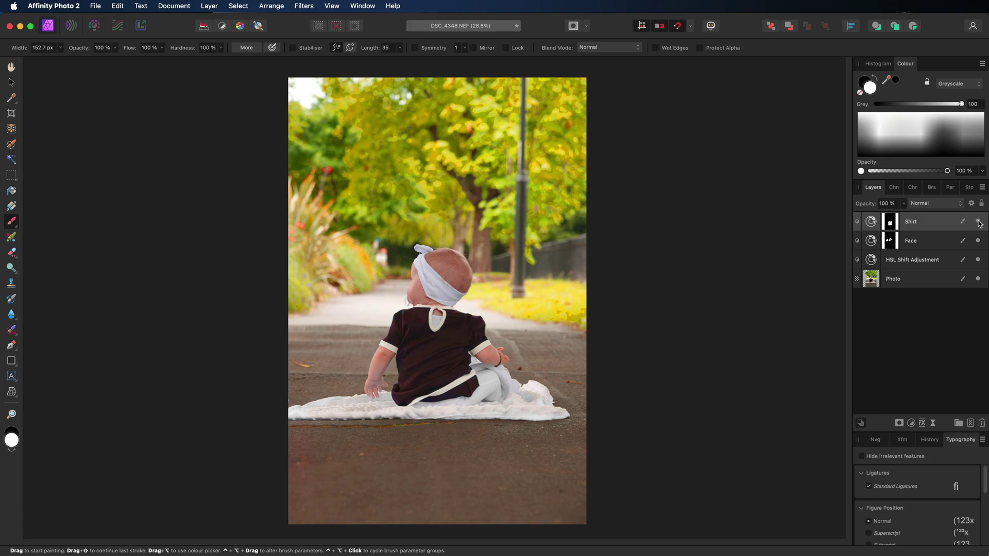
double_click(871, 222)
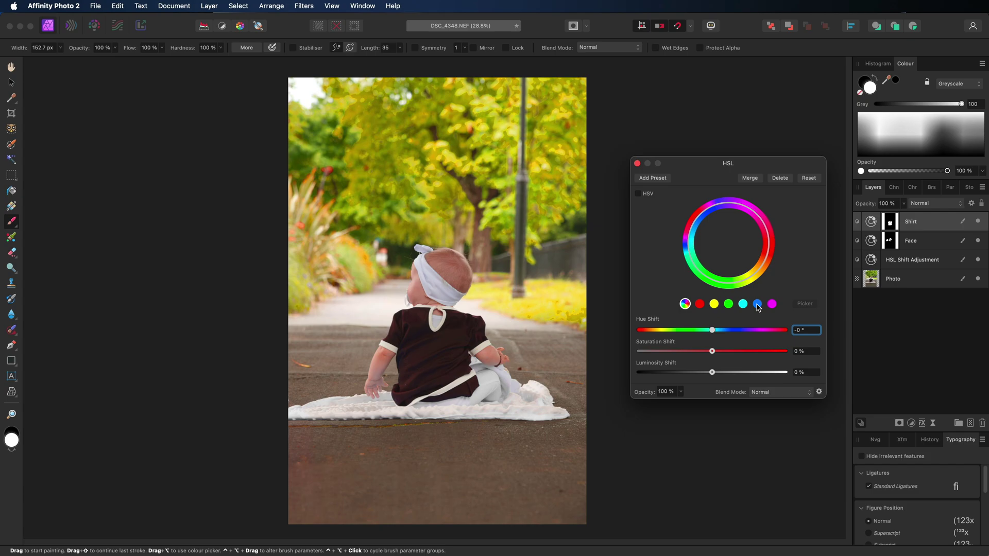
left_click(757, 305)
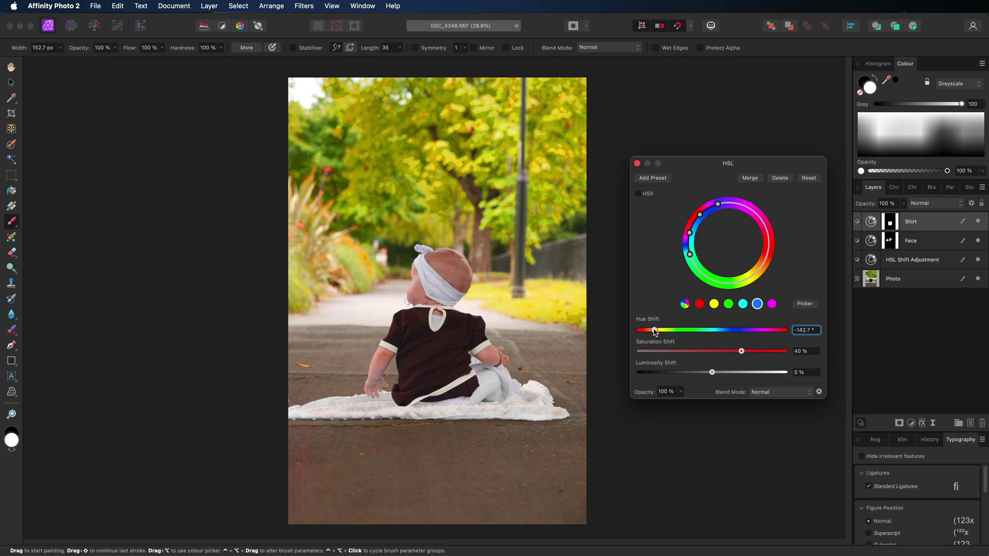
mouse_move(655, 330)
left_mouse_down()
mouse_move(760, 330)
mouse_move(653, 330)
left_mouse_up()
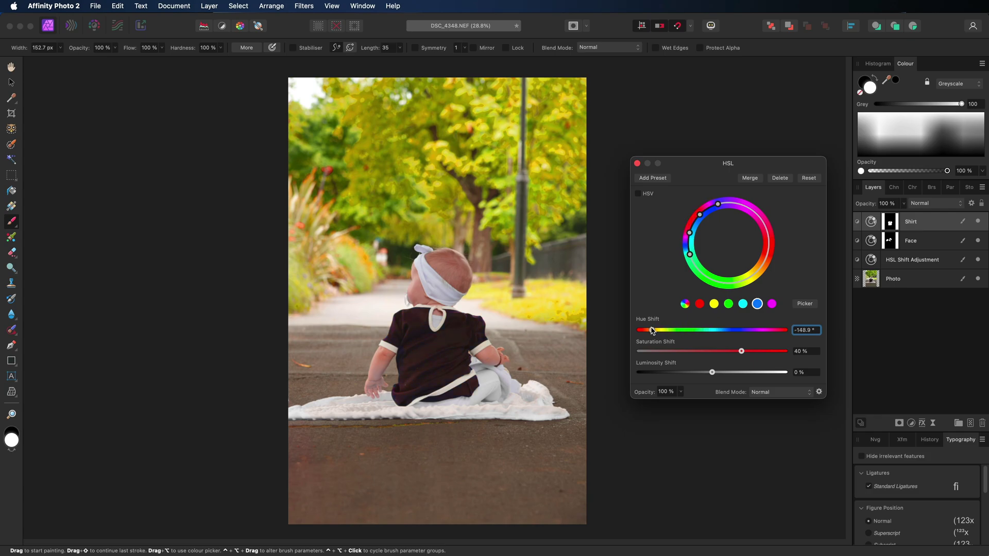
left_click(637, 162)
left_click(919, 241)
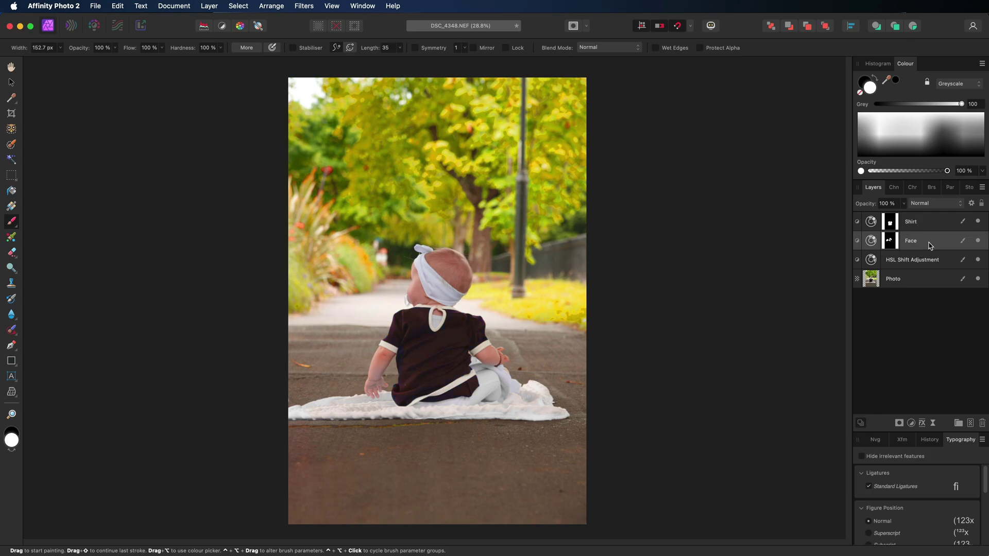